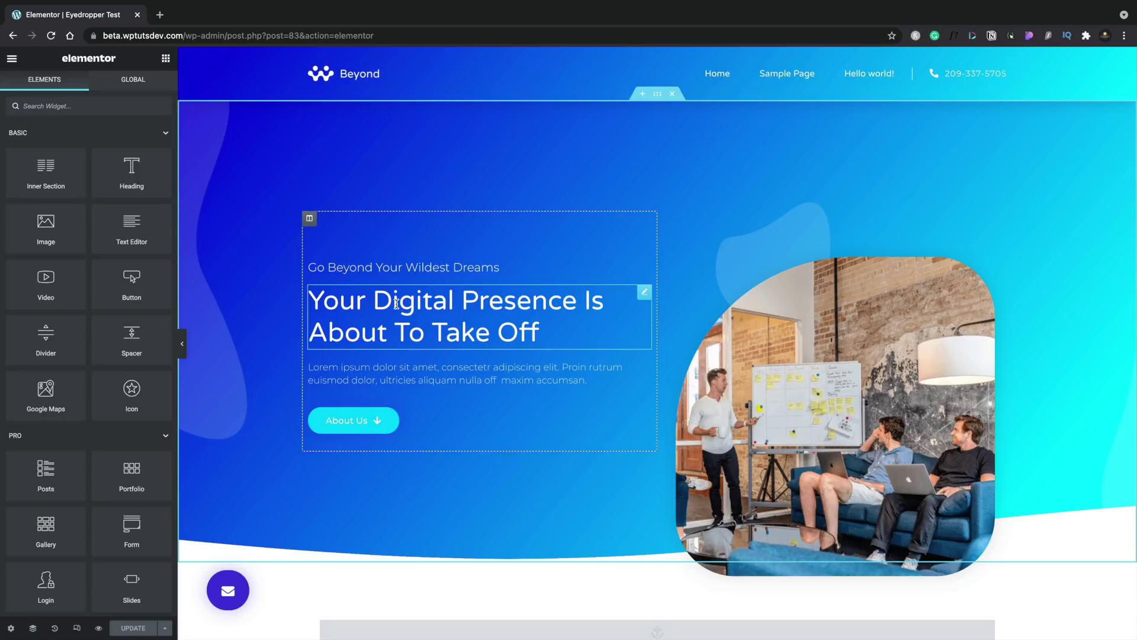
Select the About Us button and start sampling its background colour from the hero photo.
{"action": "left_click", "coordinate": [351, 345]}
{"action": "left_click", "coordinate": [643, 417]}
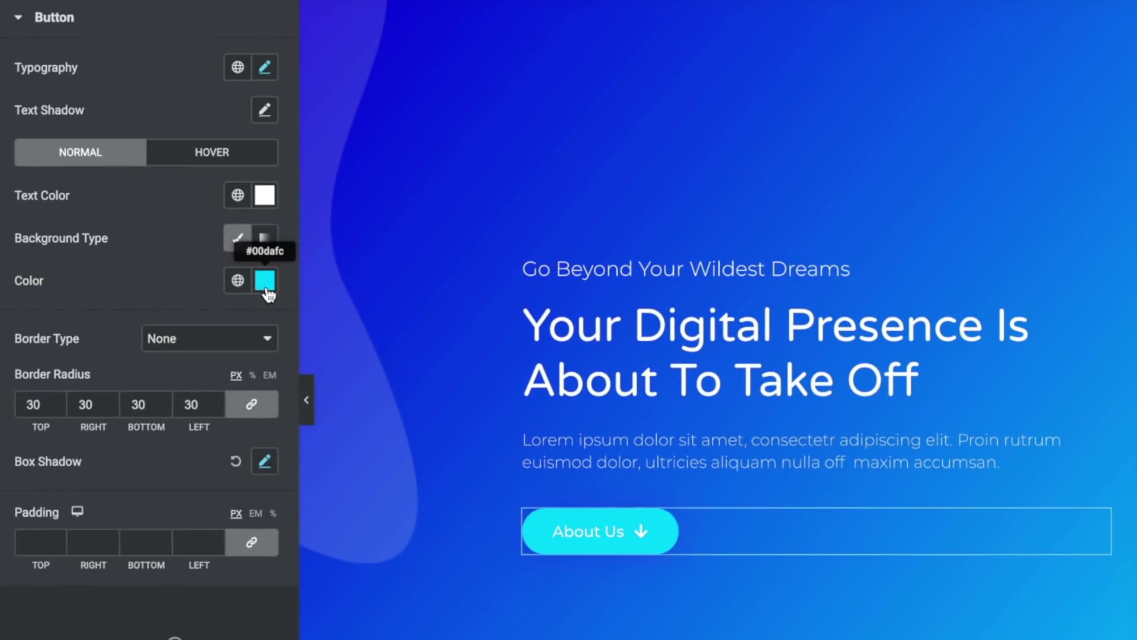
{"action": "left_click", "coordinate": [262, 285]}
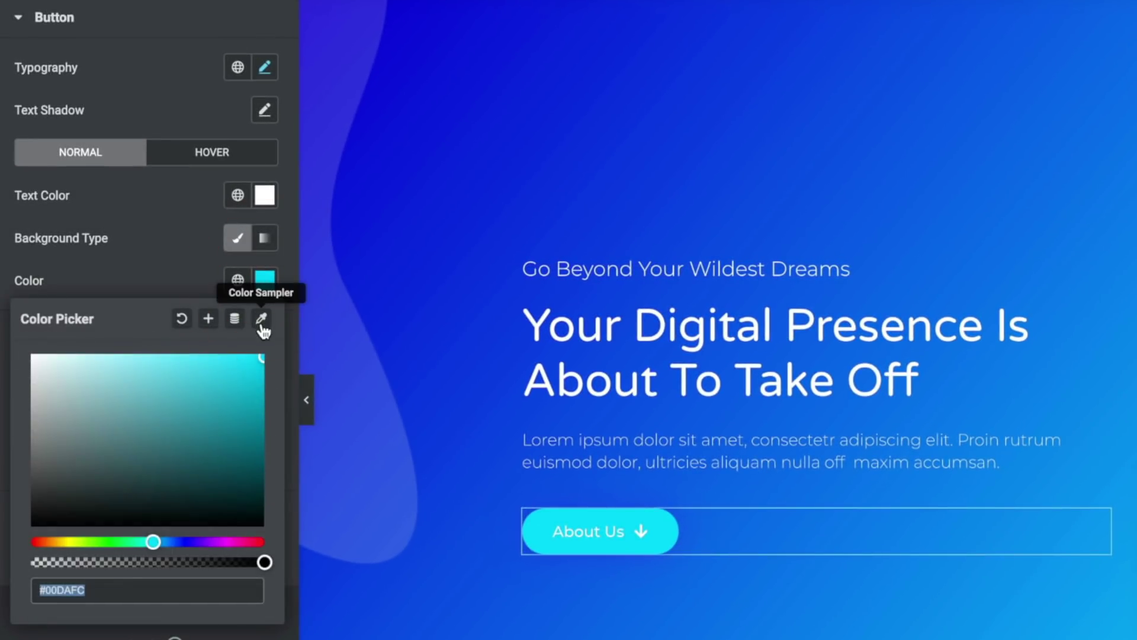
{"action": "left_click", "coordinate": [261, 320]}
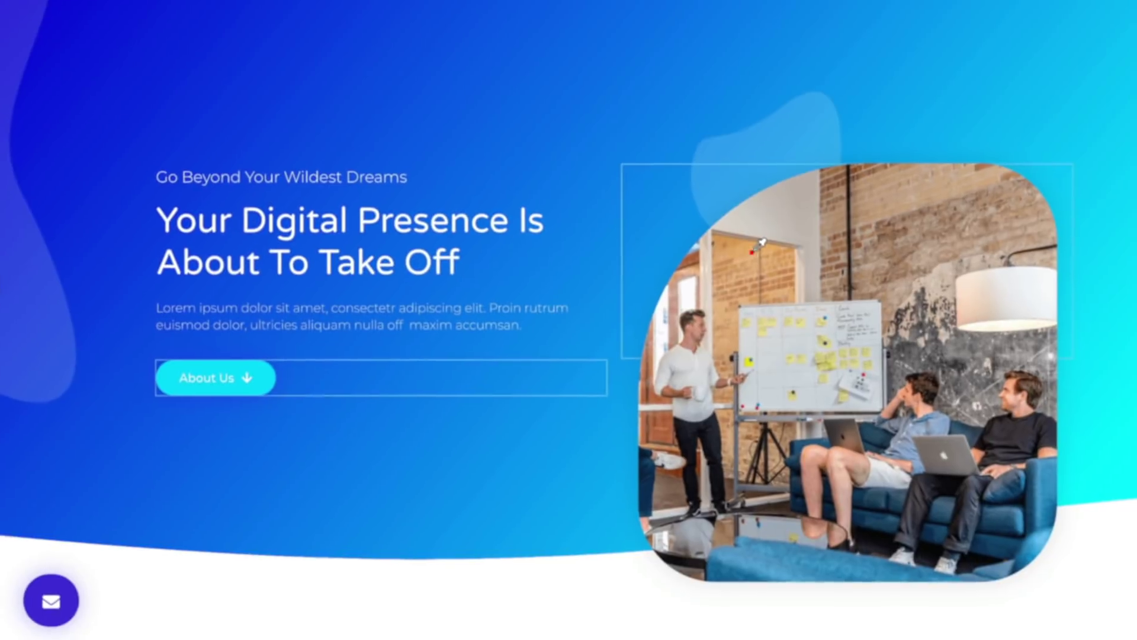
{"action": "mouse_move", "coordinate": [768, 296]}
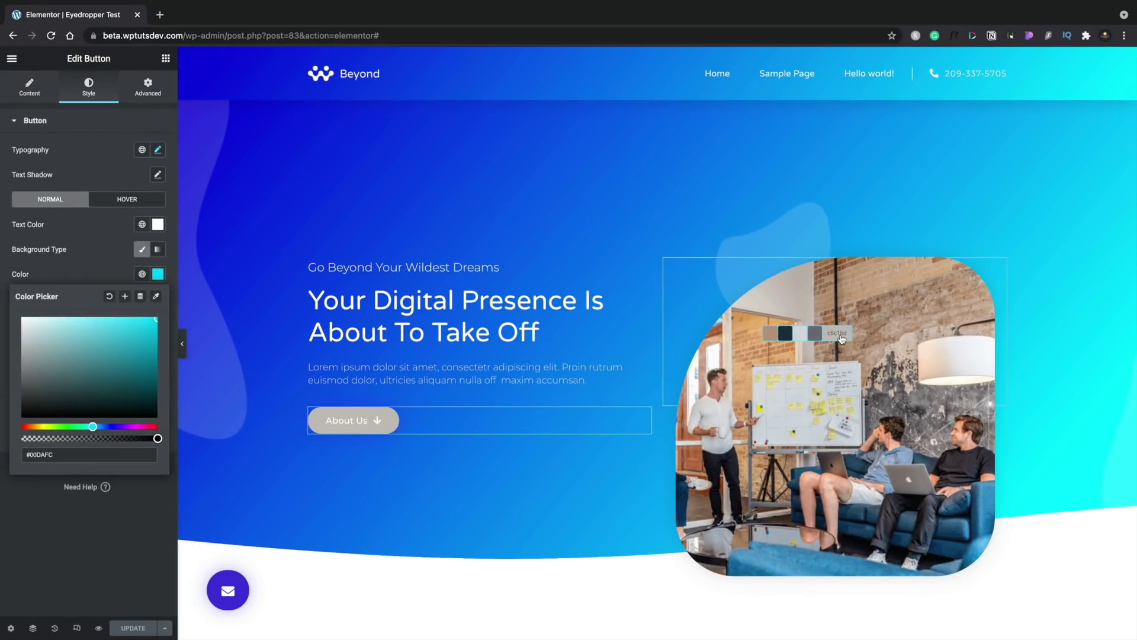
Cancel the first sample and set the About Us button background to #223242 from the man's shirt.
{"action": "key", "text": "Escape"}
{"action": "left_click", "coordinate": [139, 564]}
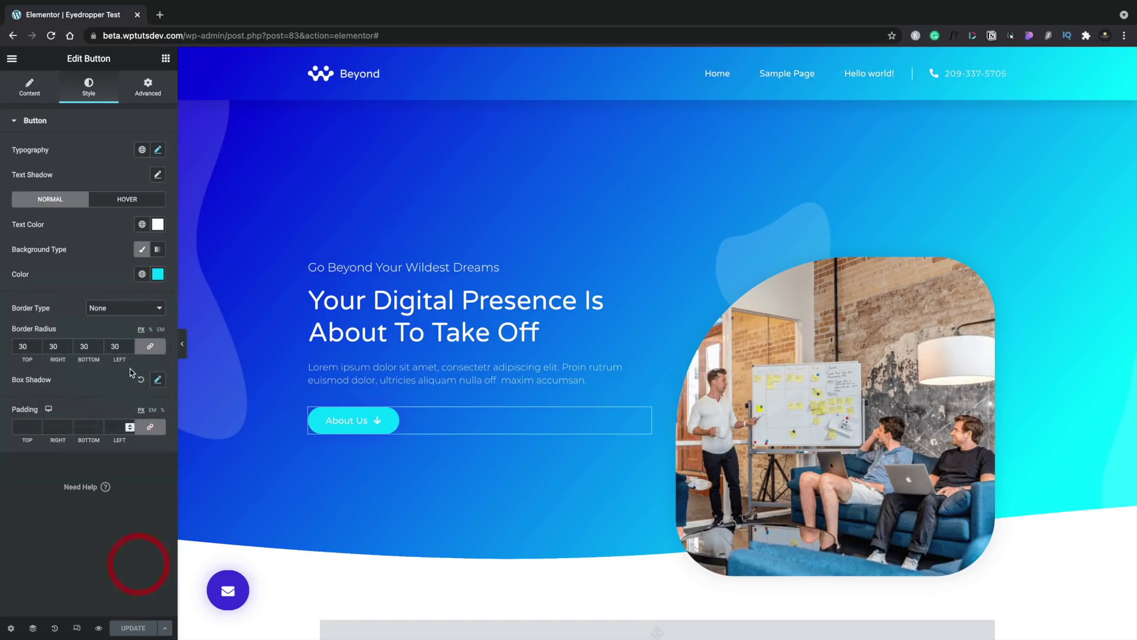
{"action": "left_click", "coordinate": [157, 274]}
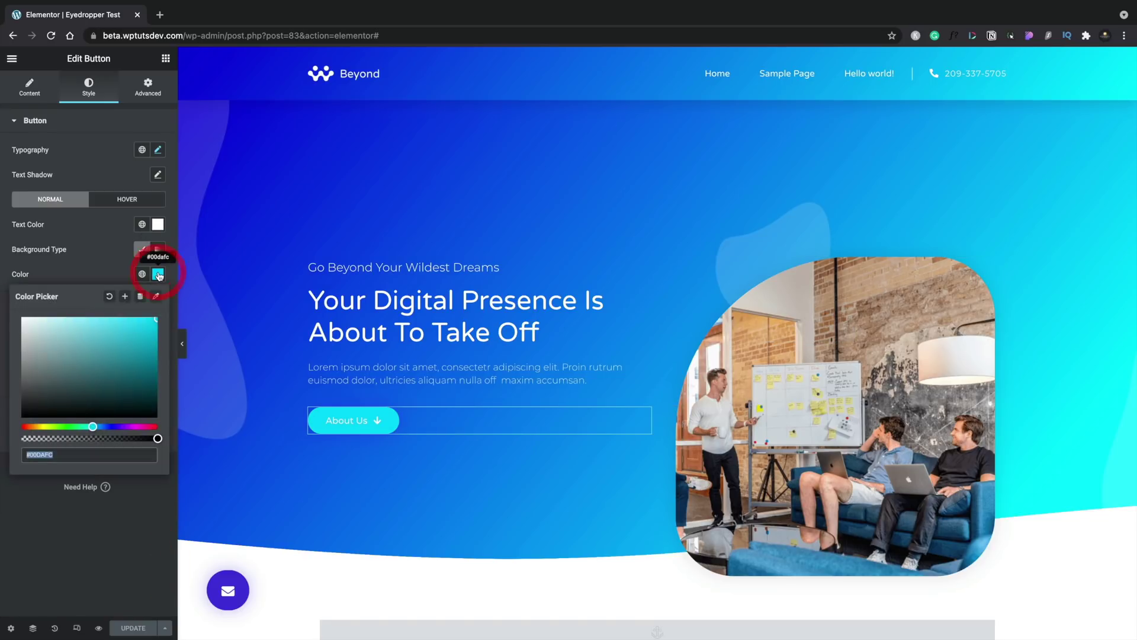
{"action": "left_click", "coordinate": [158, 298]}
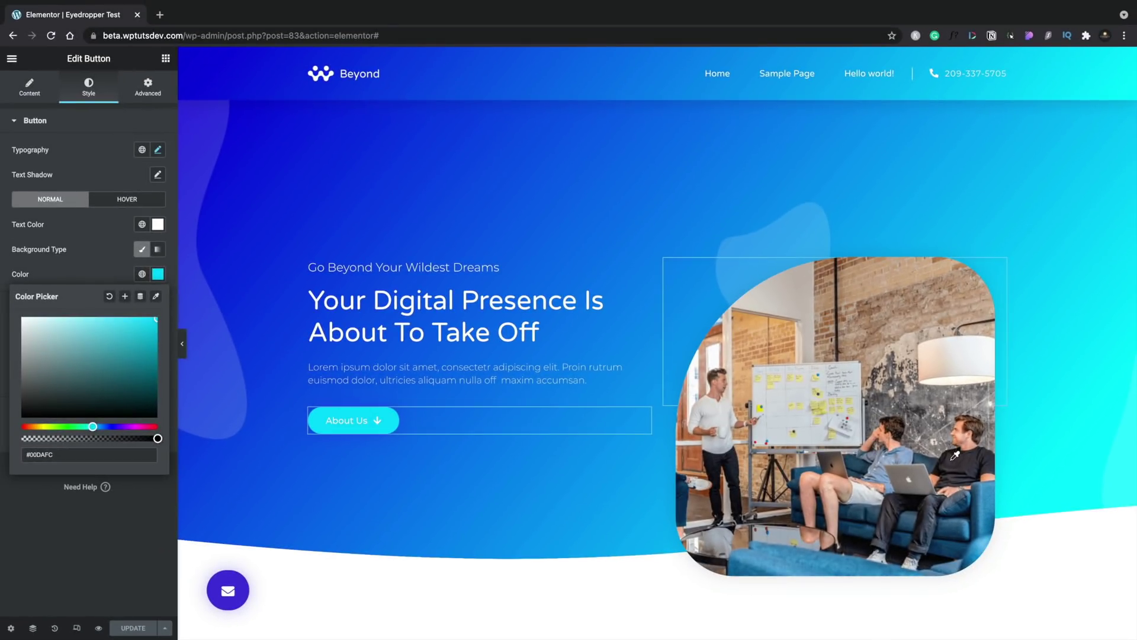
{"action": "left_click", "coordinate": [956, 461]}
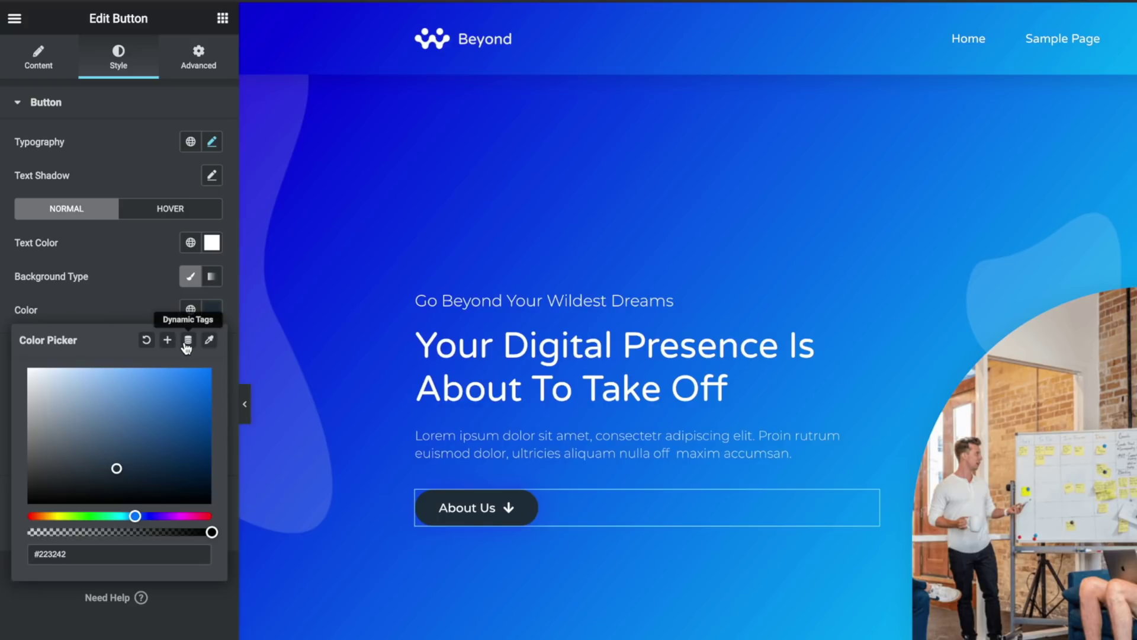
{"action": "left_click", "coordinate": [176, 589]}
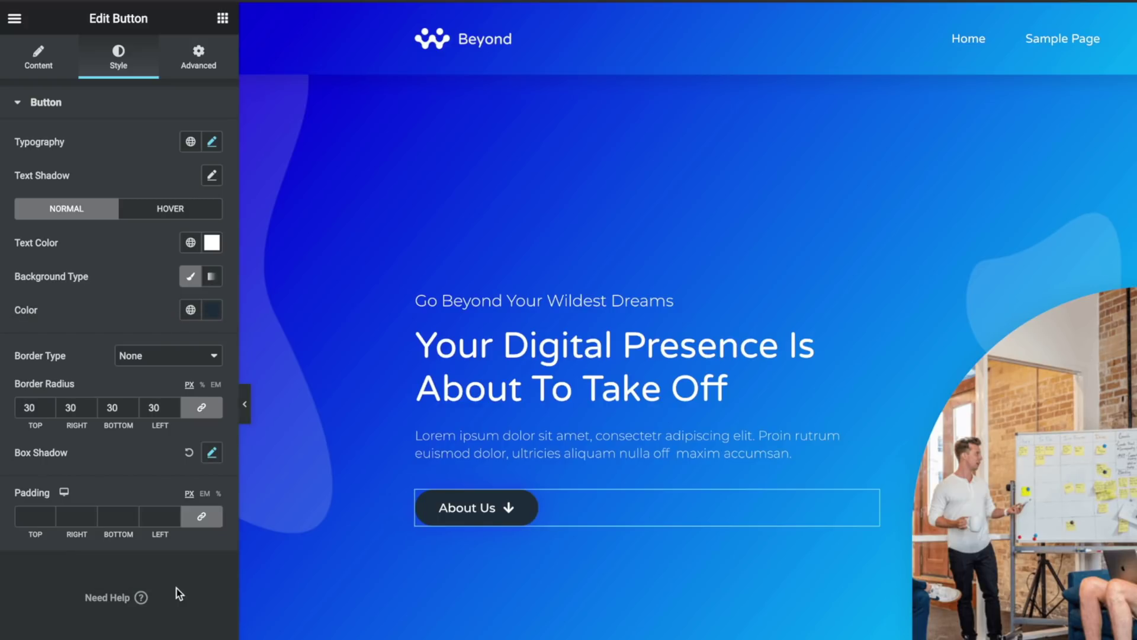
Go to the Global Colors panel in Site Settings from the editor's main menu.
{"action": "left_click", "coordinate": [16, 18]}
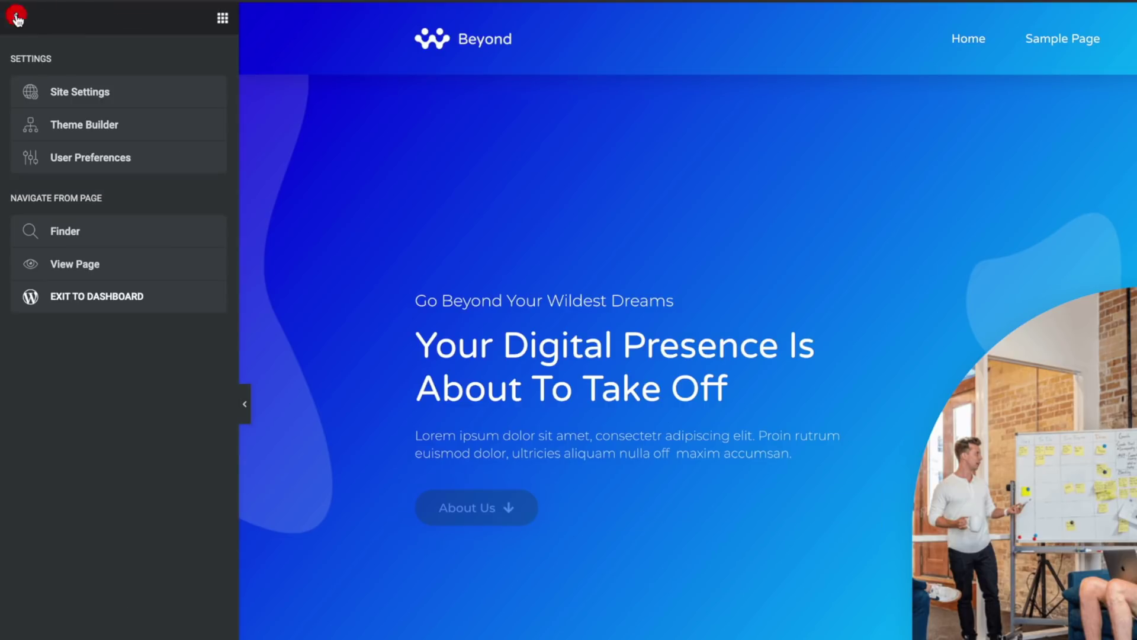
{"action": "left_click", "coordinate": [95, 95]}
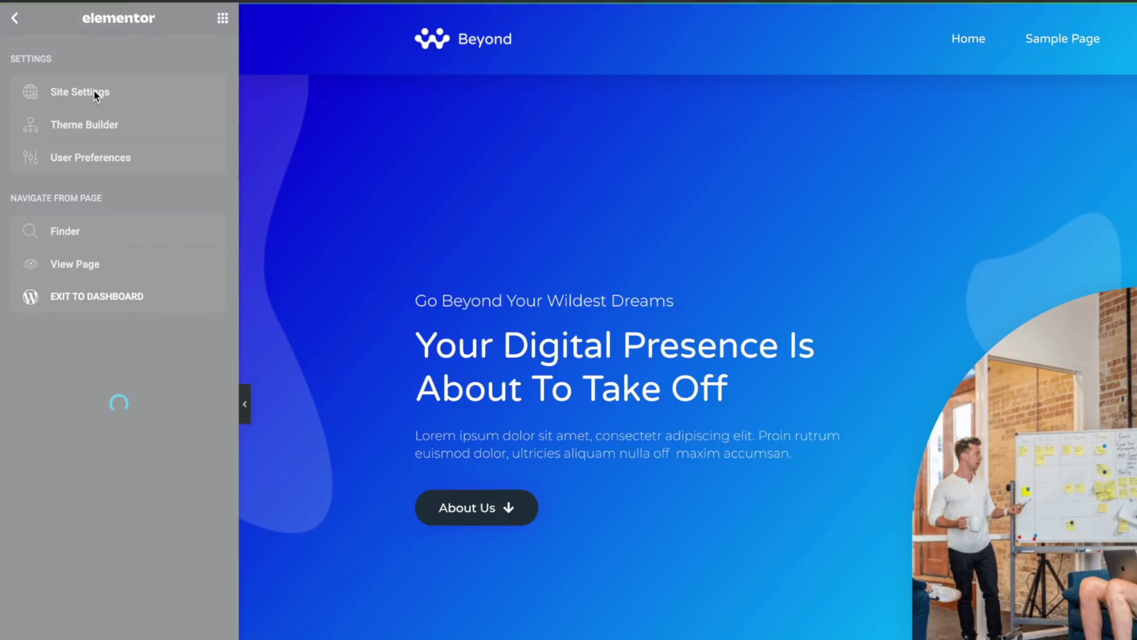
{"action": "left_click", "coordinate": [95, 94]}
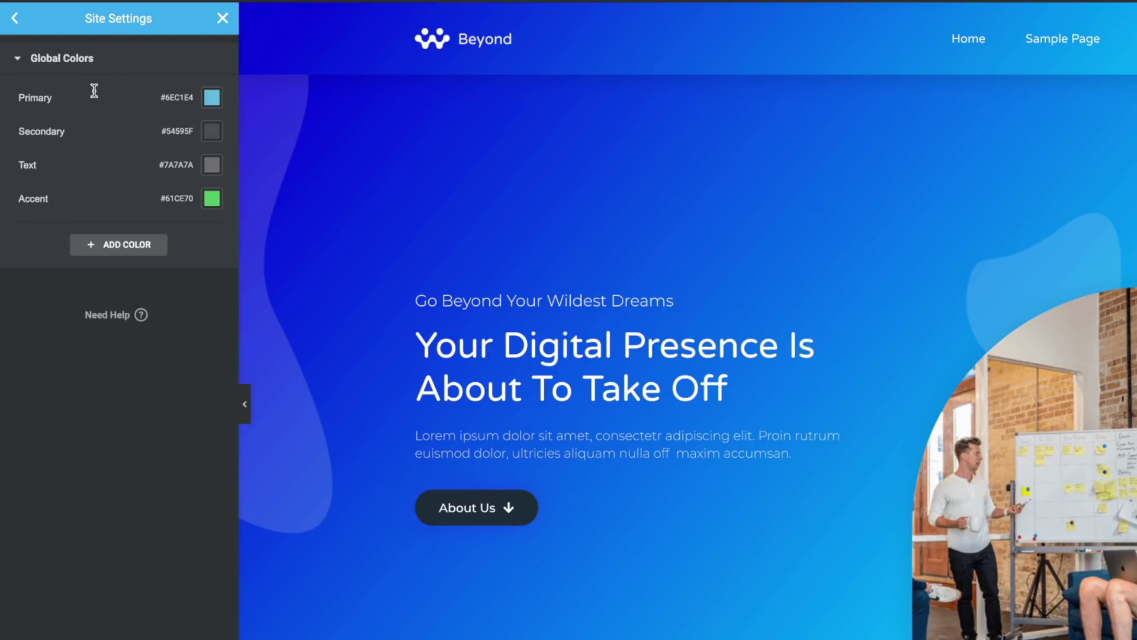
Add global colour New Item #1 set to #0700dd sampled from the hero's deep blue.
{"action": "left_click", "coordinate": [136, 247]}
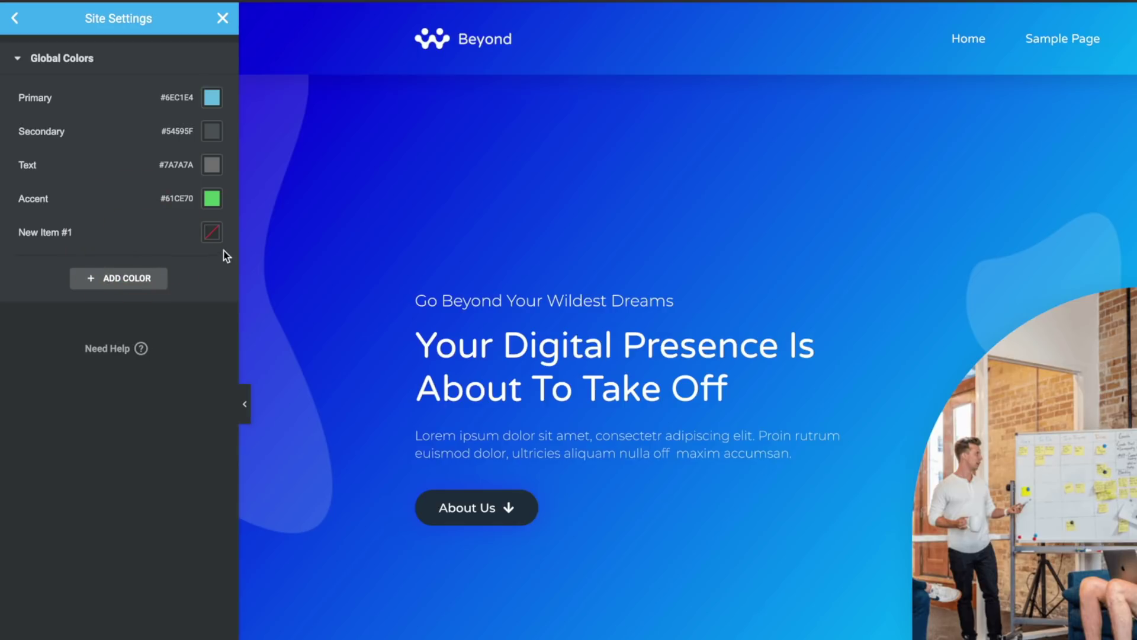
{"action": "left_click", "coordinate": [213, 233]}
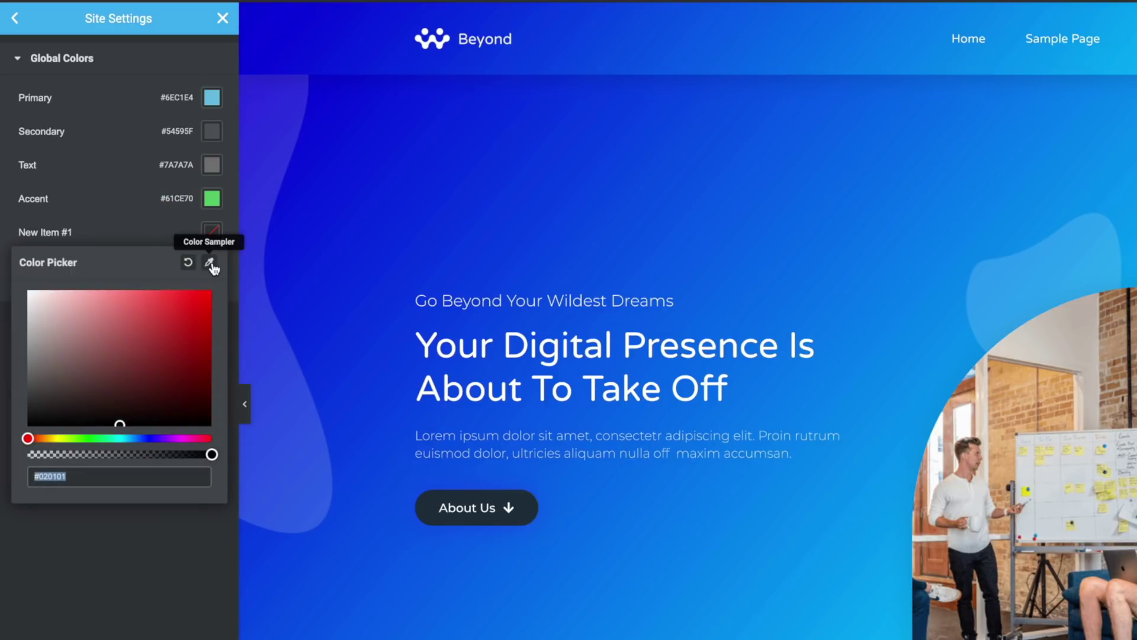
{"action": "left_click", "coordinate": [211, 264]}
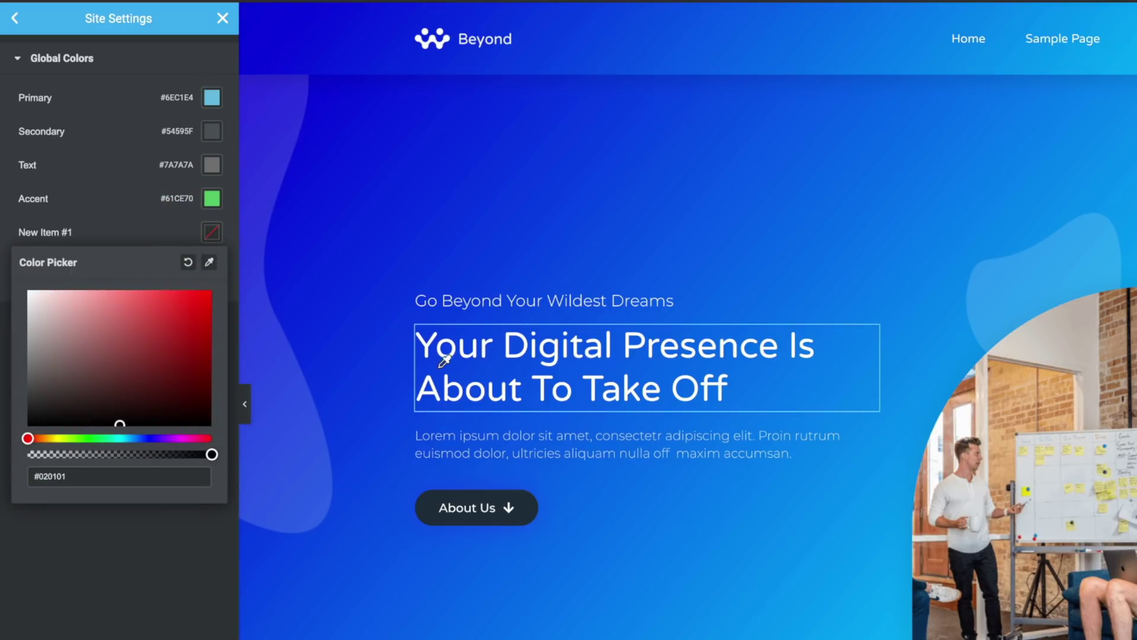
{"action": "left_click", "coordinate": [427, 212]}
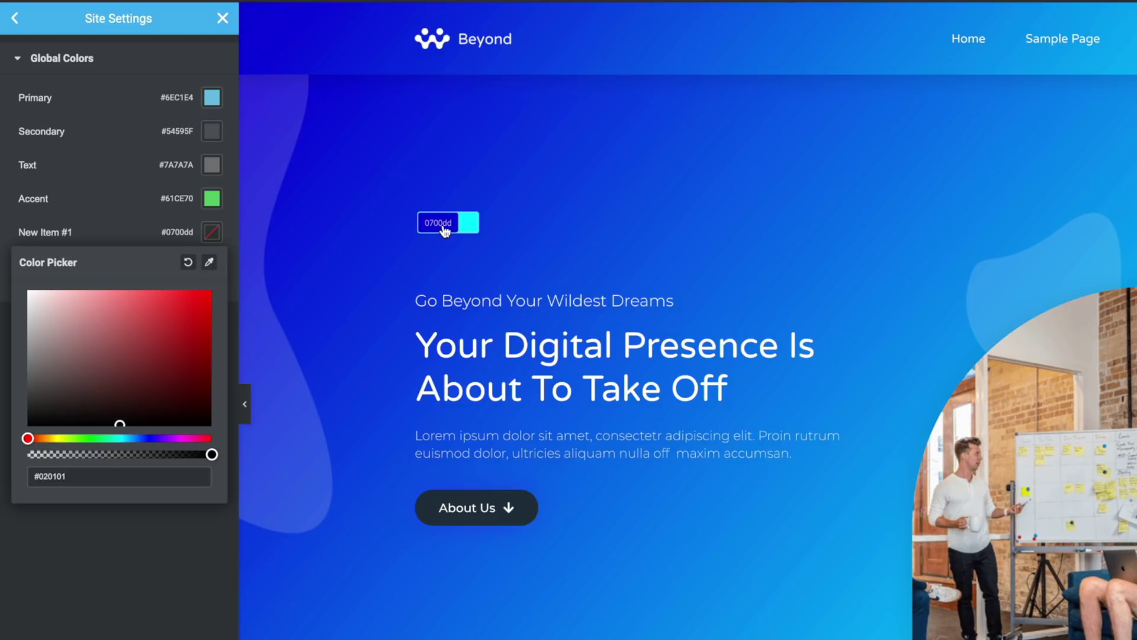
{"action": "left_click", "coordinate": [444, 233]}
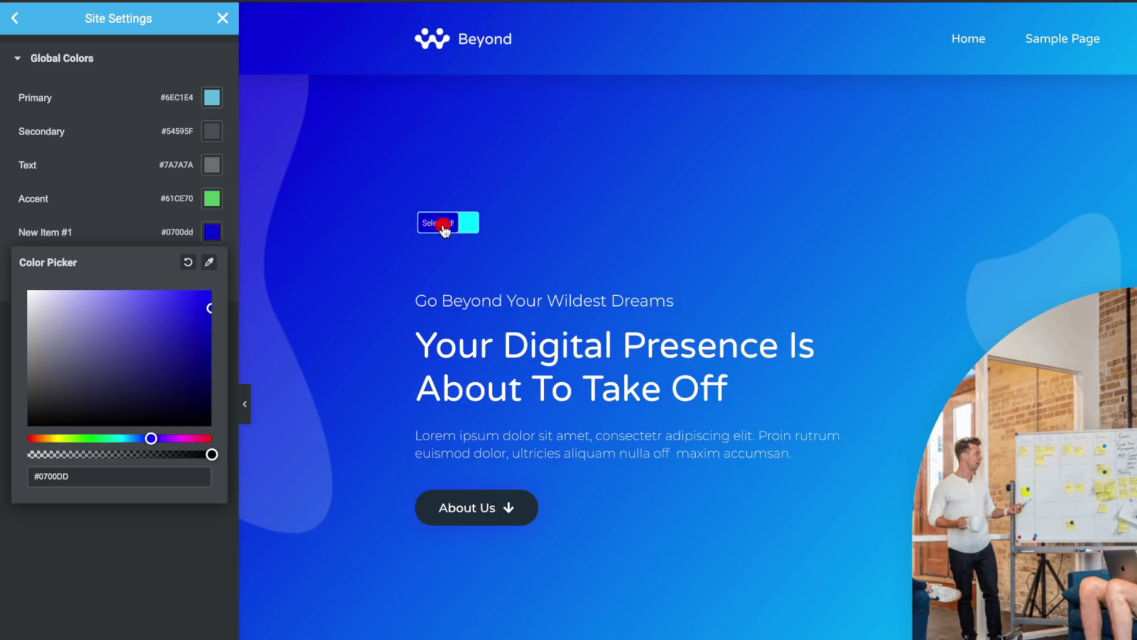
{"action": "left_click", "coordinate": [95, 584]}
Open the New Item #1 name for editing, then click away leaving it unchanged.
{"action": "double_click", "coordinate": [87, 232]}
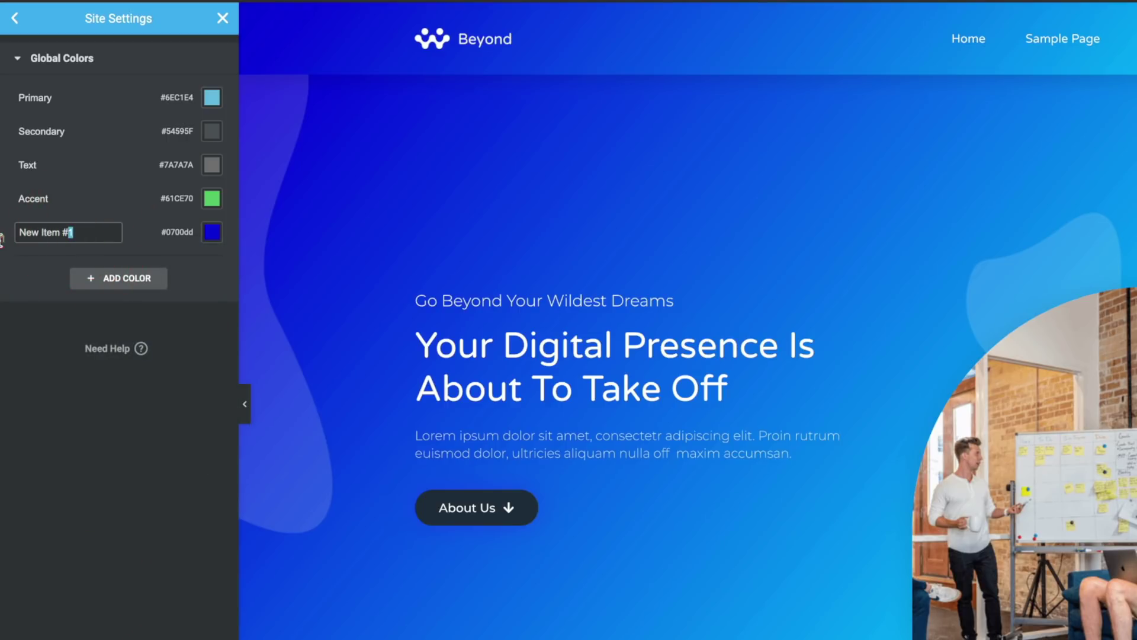
{"action": "left_click", "coordinate": [7, 252]}
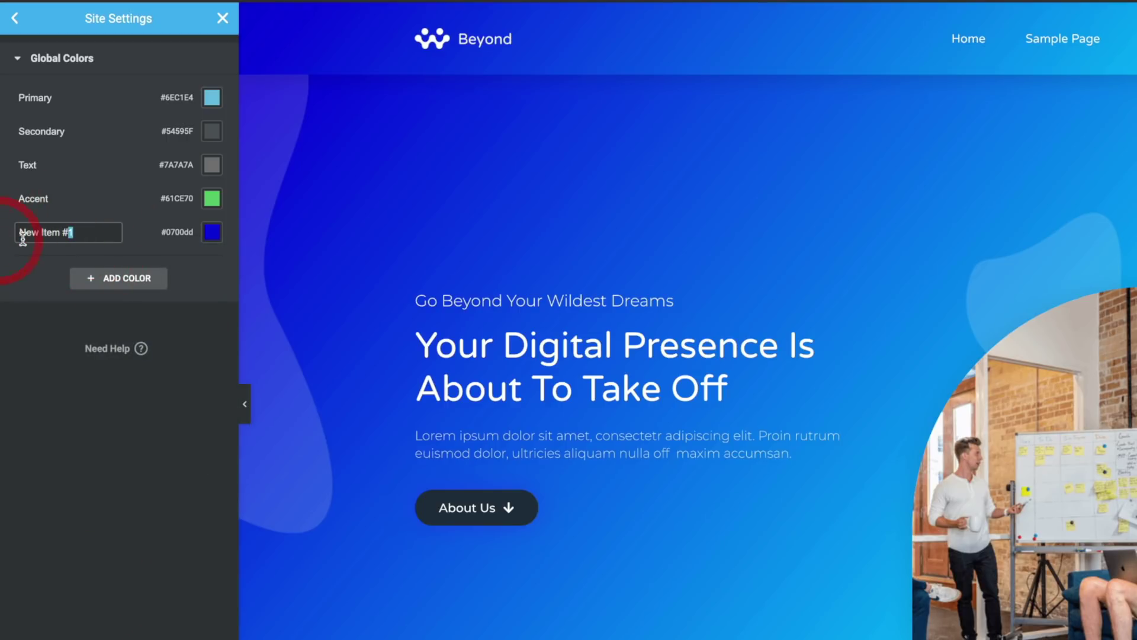
{"action": "left_click", "coordinate": [47, 375]}
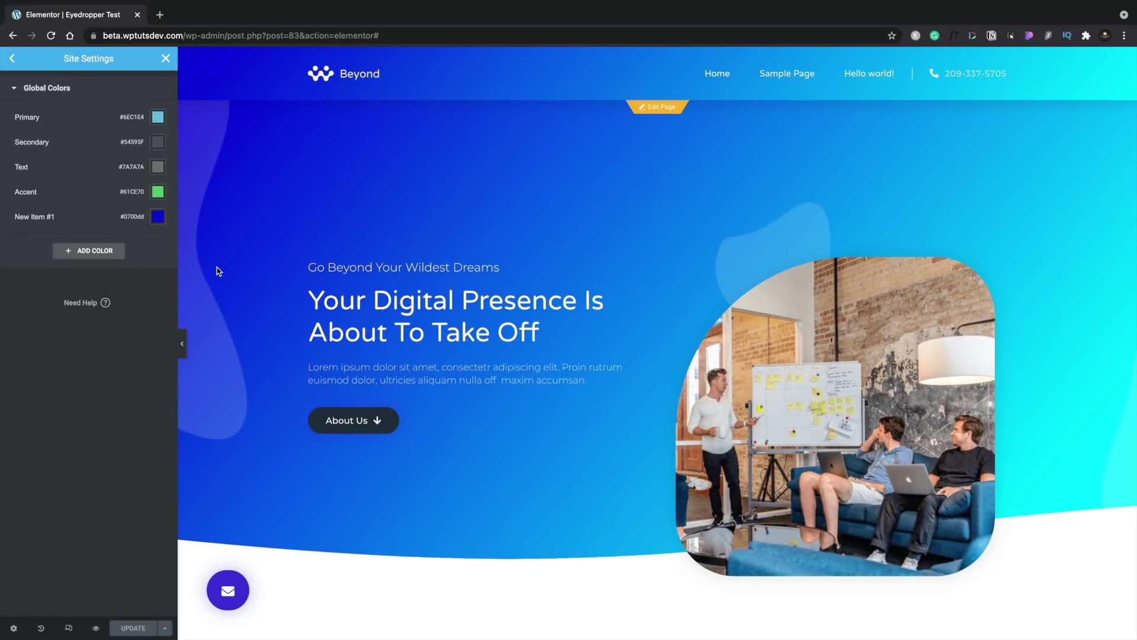
Scroll down the Site Settings panel.
{"action": "scroll", "coordinate": [331, 356], "scroll_direction": "down", "scroll_amount": 5}
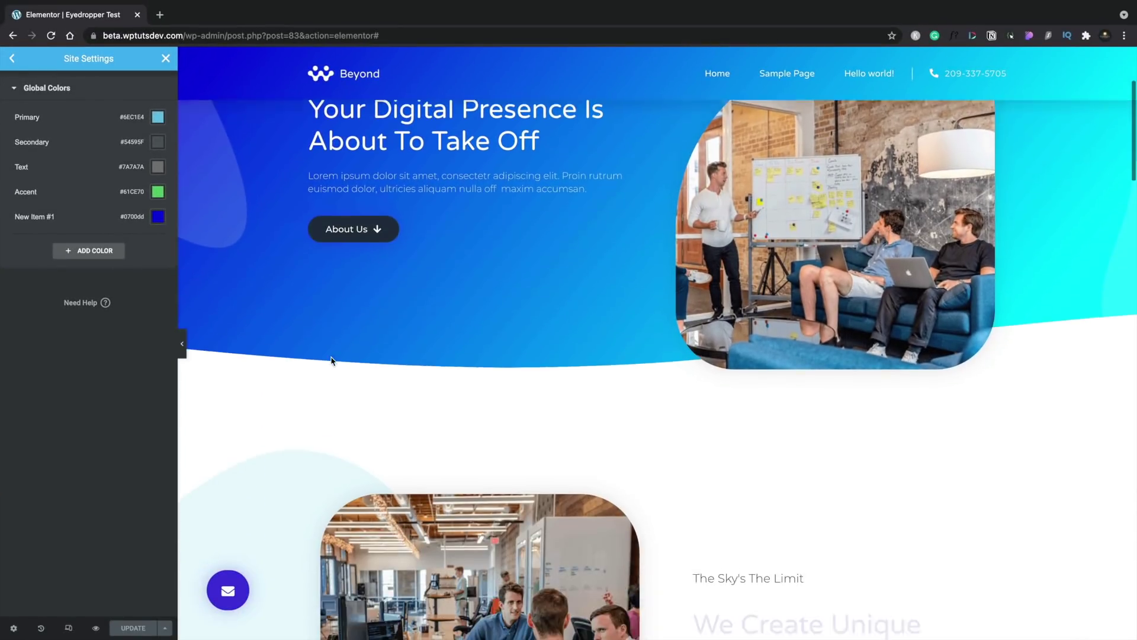
{"action": "scroll", "coordinate": [332, 361], "scroll_direction": "down", "scroll_amount": 4}
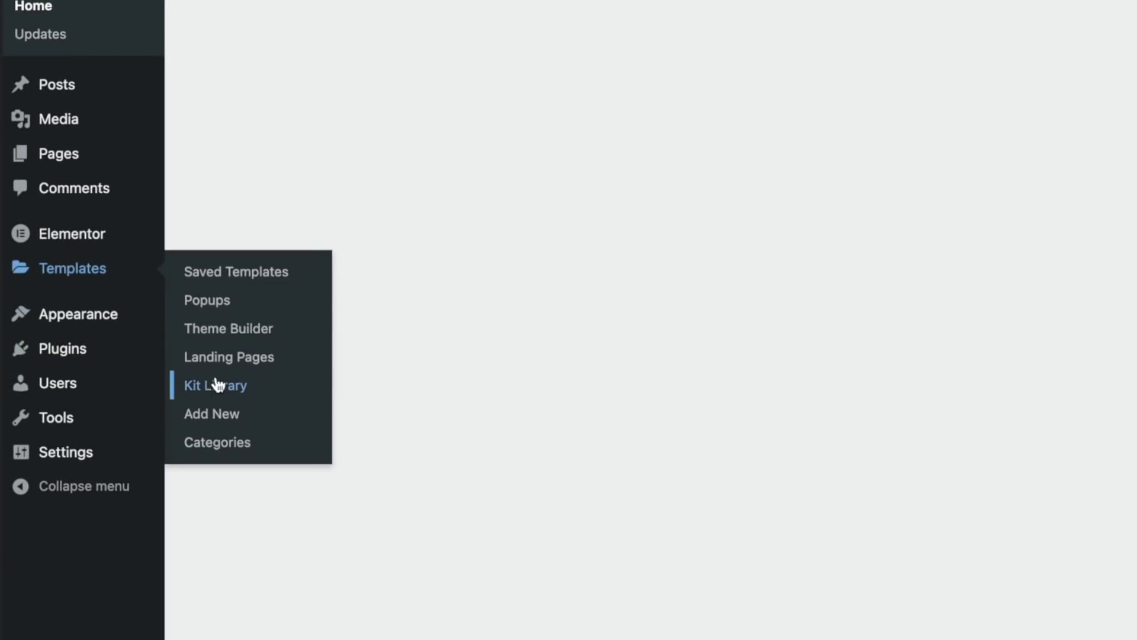
Open the Kit Library, expand the tag filters and scroll down the kit grid.
{"action": "left_click", "coordinate": [218, 385]}
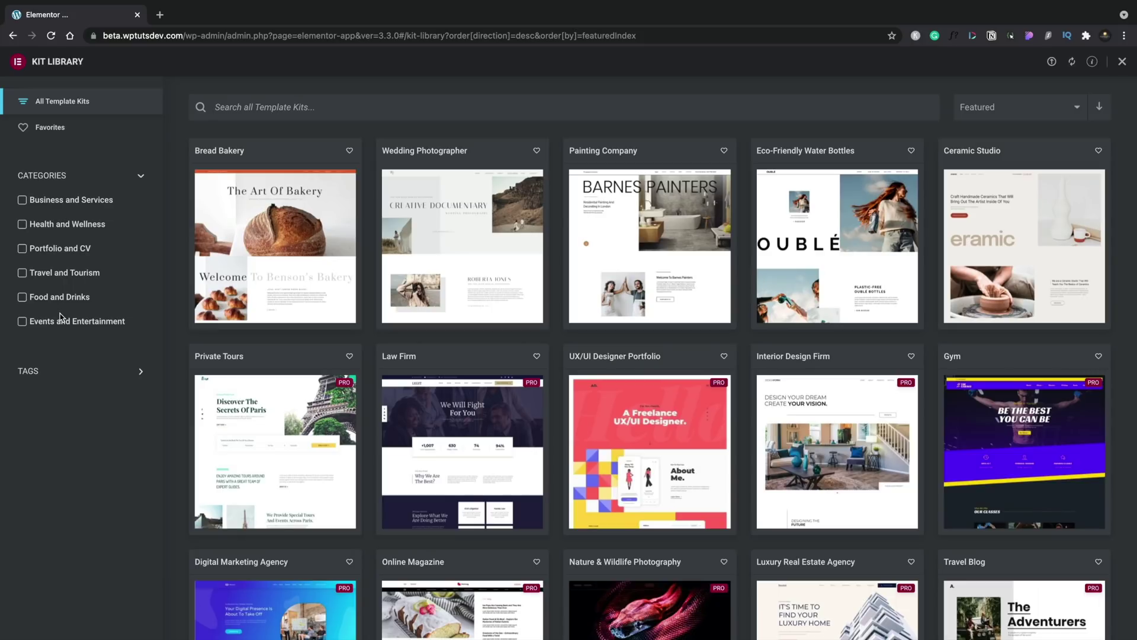
{"action": "left_click", "coordinate": [111, 372]}
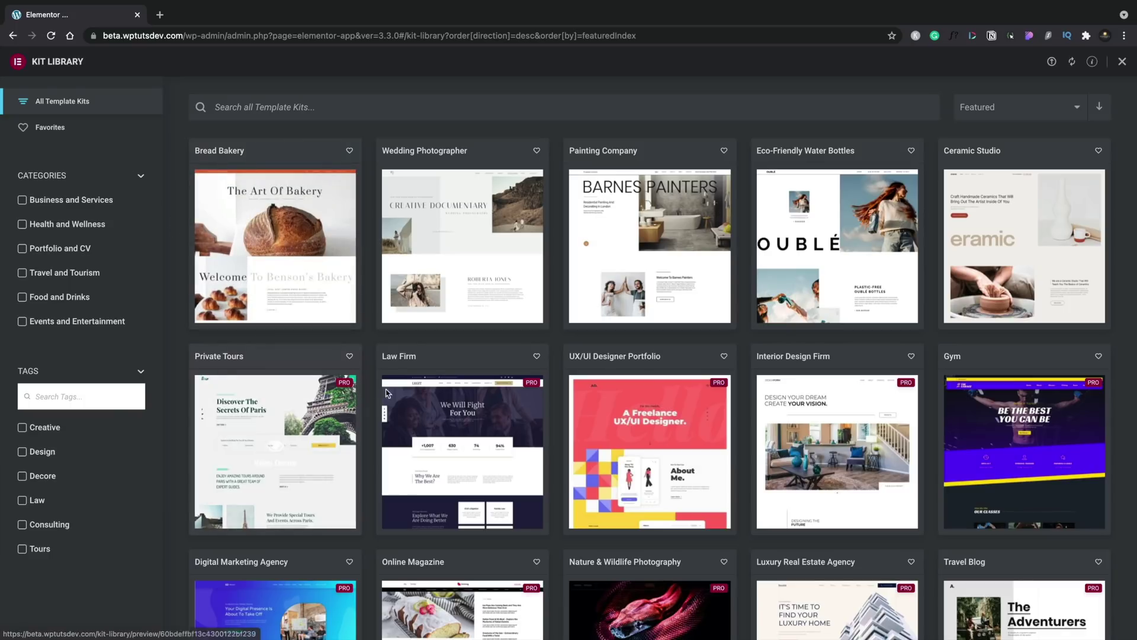
{"action": "scroll", "coordinate": [367, 352], "scroll_direction": "down", "scroll_amount": 4}
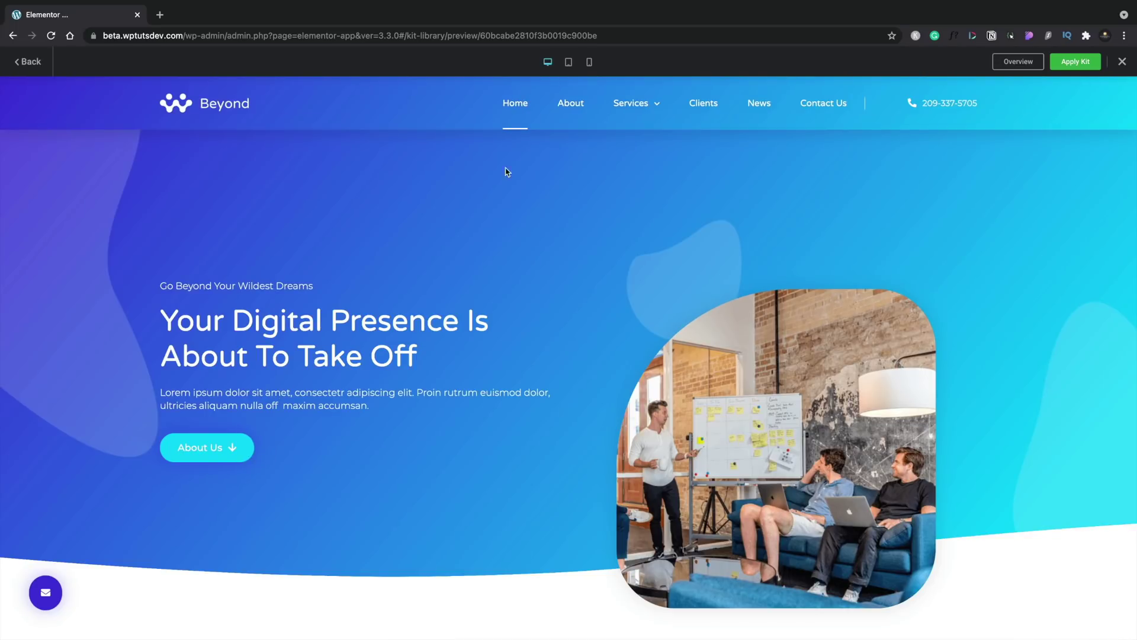
Preview the kit at tablet, mobile and desktop widths and scroll through it.
{"action": "left_click", "coordinate": [569, 62]}
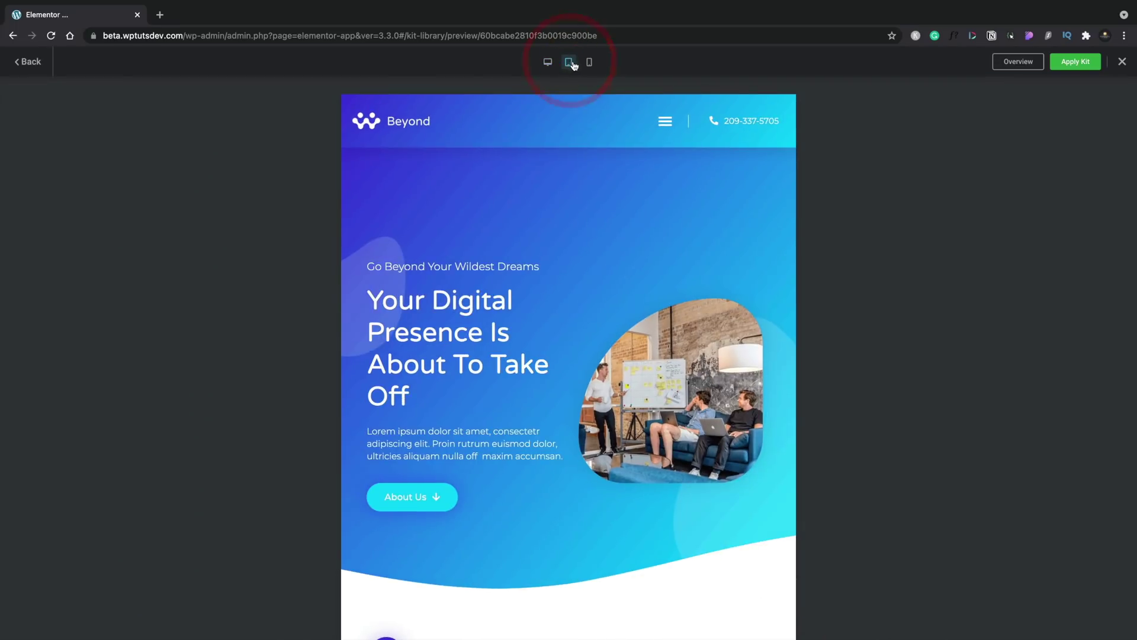
{"action": "left_click", "coordinate": [590, 62]}
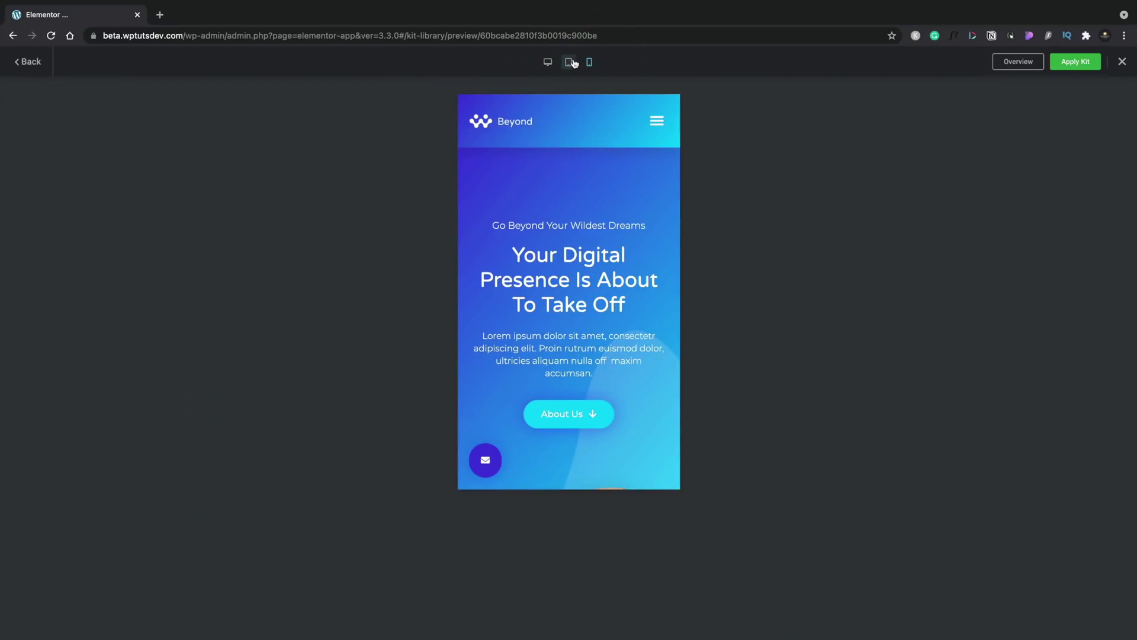
{"action": "left_click", "coordinate": [567, 63]}
{"action": "left_click", "coordinate": [548, 62]}
{"action": "scroll", "coordinate": [545, 282], "scroll_direction": "down", "scroll_amount": 6}
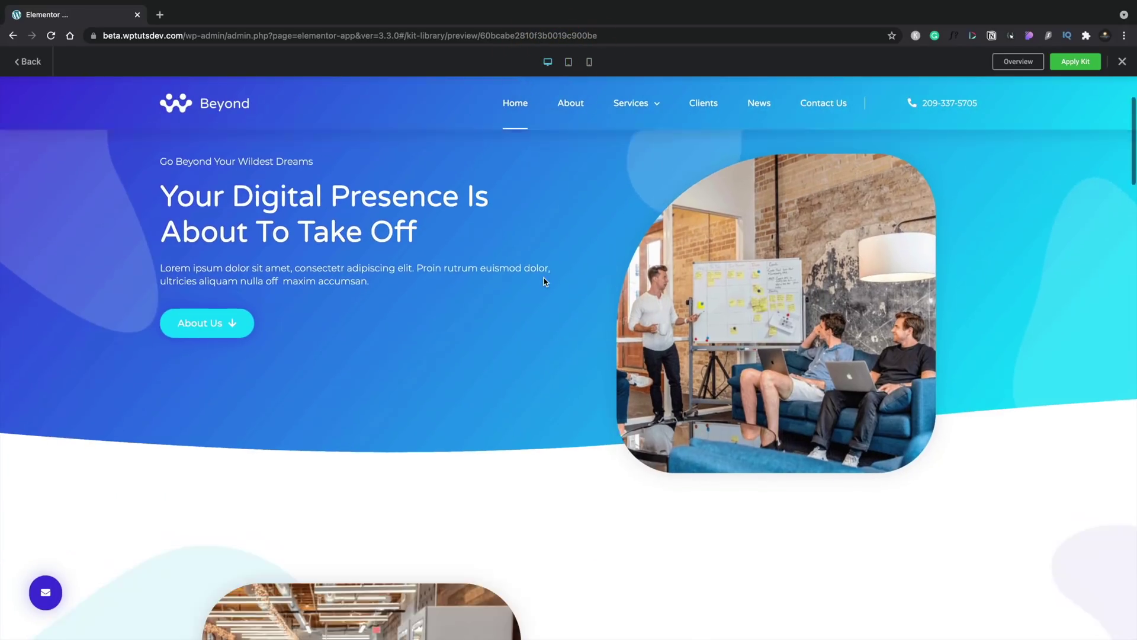
{"action": "scroll", "coordinate": [544, 282], "scroll_direction": "down", "scroll_amount": 3}
{"action": "scroll", "coordinate": [544, 282], "scroll_direction": "up", "scroll_amount": 6}
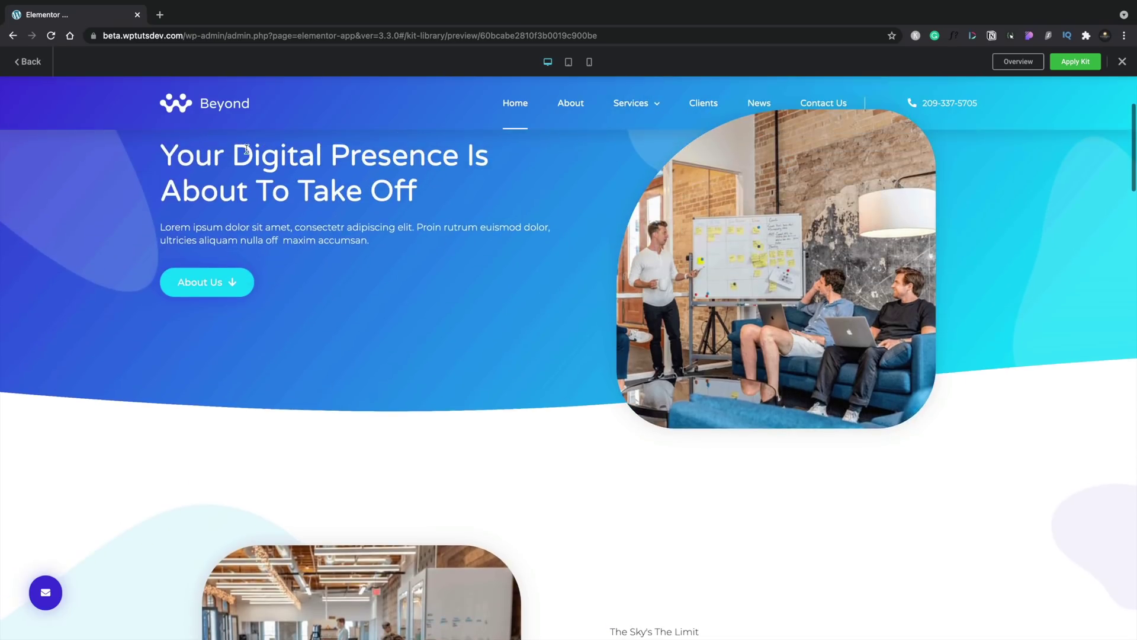
Open the kit overview and expand What's Inside: 6 pages, 4 site parts, 1 popup.
{"action": "left_click", "coordinate": [1017, 62]}
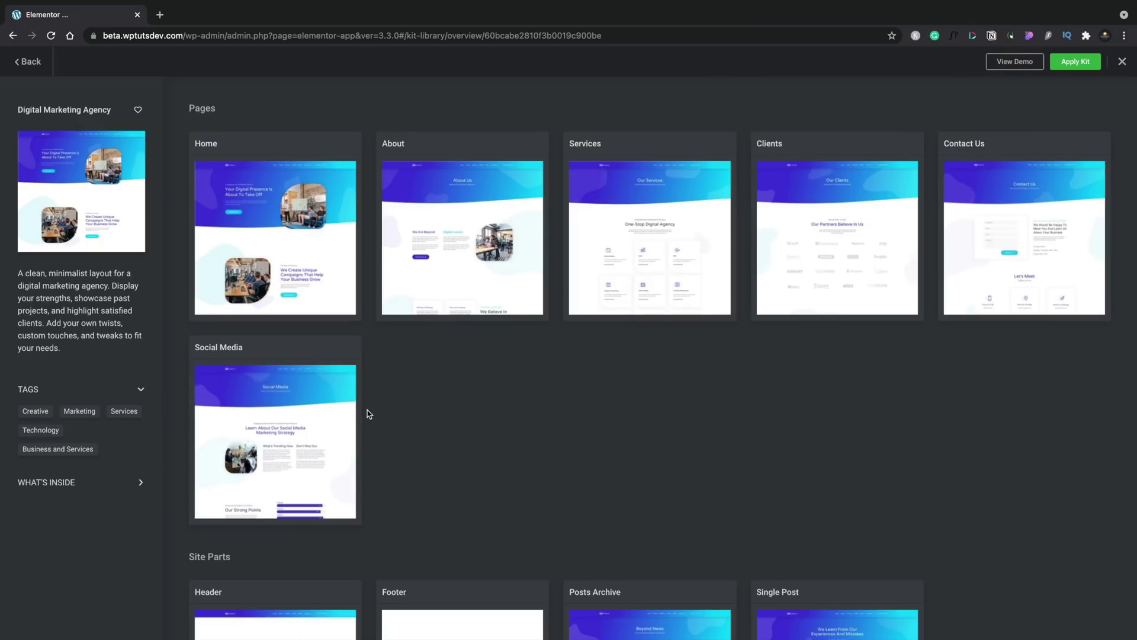
{"action": "scroll", "coordinate": [367, 413], "scroll_direction": "down", "scroll_amount": 4}
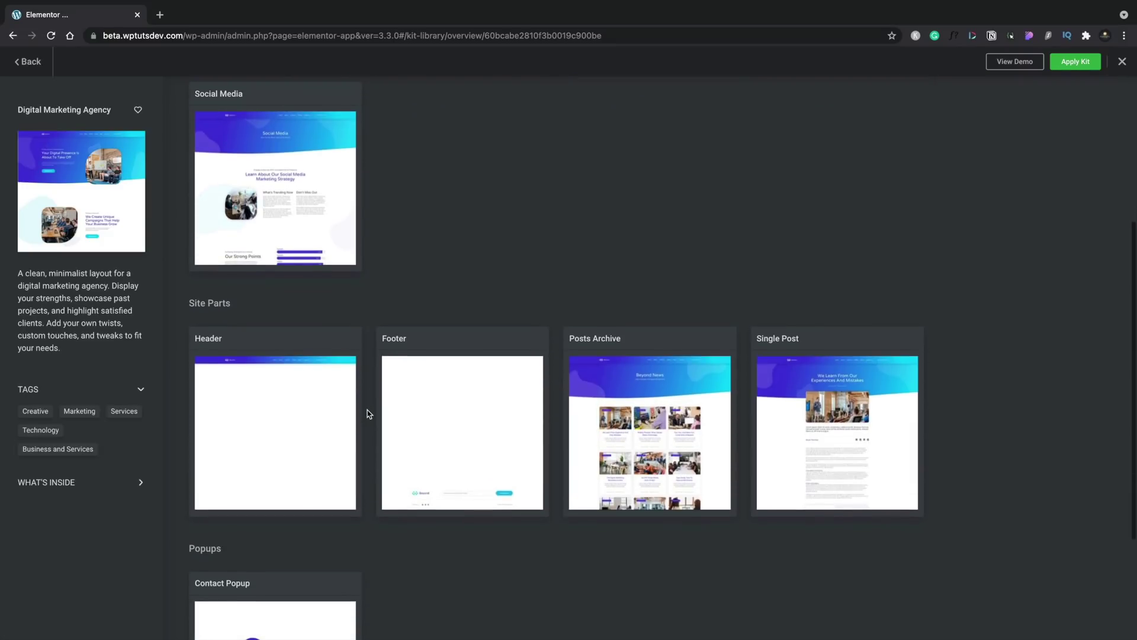
{"action": "scroll", "coordinate": [368, 413], "scroll_direction": "up", "scroll_amount": 1}
{"action": "scroll", "coordinate": [367, 413], "scroll_direction": "down", "scroll_amount": 1}
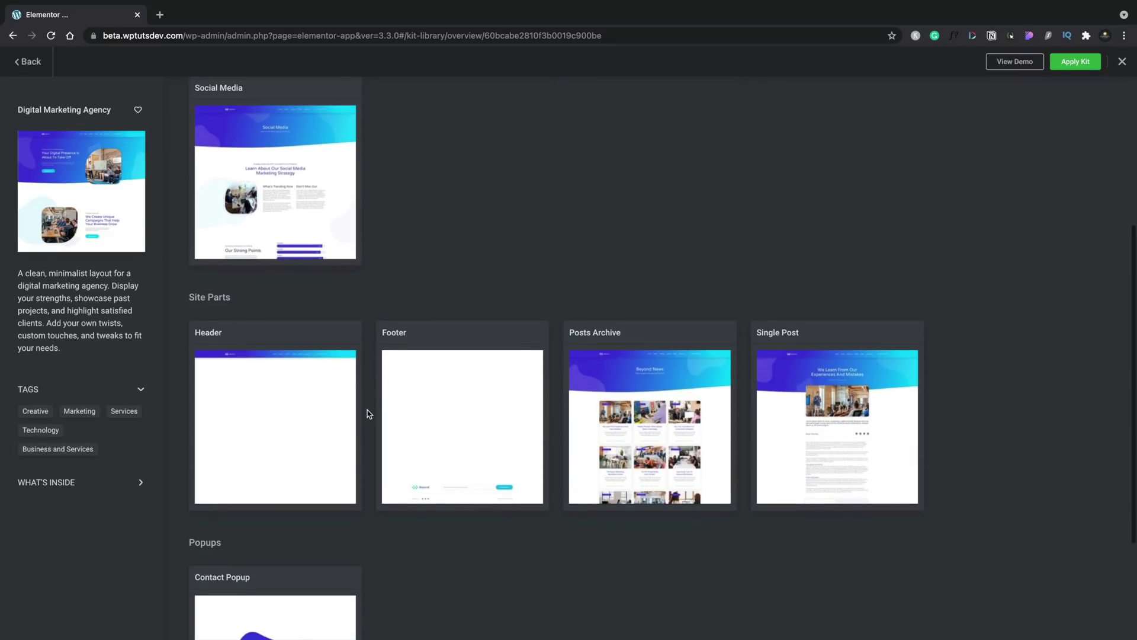
{"action": "scroll", "coordinate": [367, 413], "scroll_direction": "down", "scroll_amount": 3}
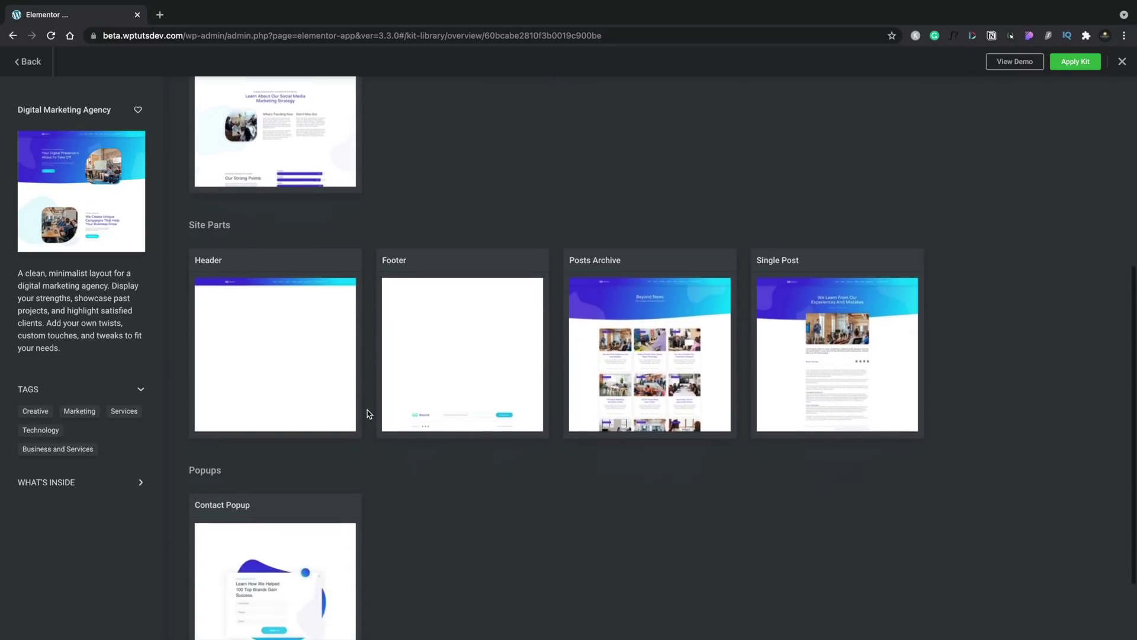
{"action": "scroll", "coordinate": [367, 413], "scroll_direction": "up", "scroll_amount": 1}
{"action": "scroll", "coordinate": [368, 413], "scroll_direction": "up", "scroll_amount": 6}
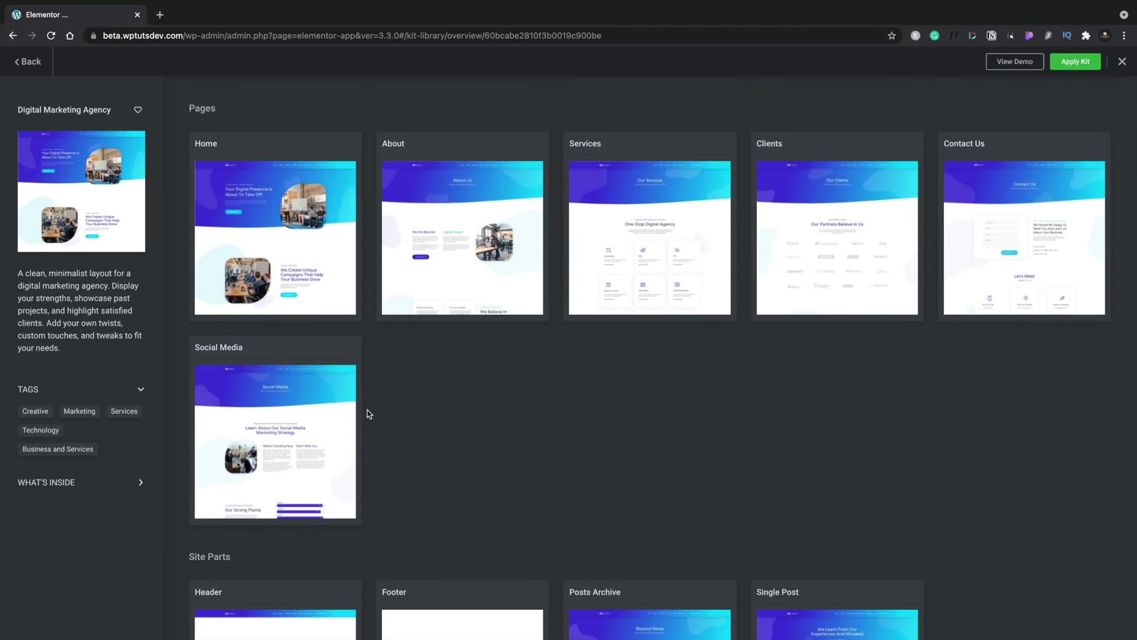
{"action": "left_click", "coordinate": [141, 482]}
Collapse What's Inside, view the About demo at tablet, mobile and desktop, then return to the library.
{"action": "left_click", "coordinate": [139, 483]}
{"action": "left_click", "coordinate": [468, 249]}
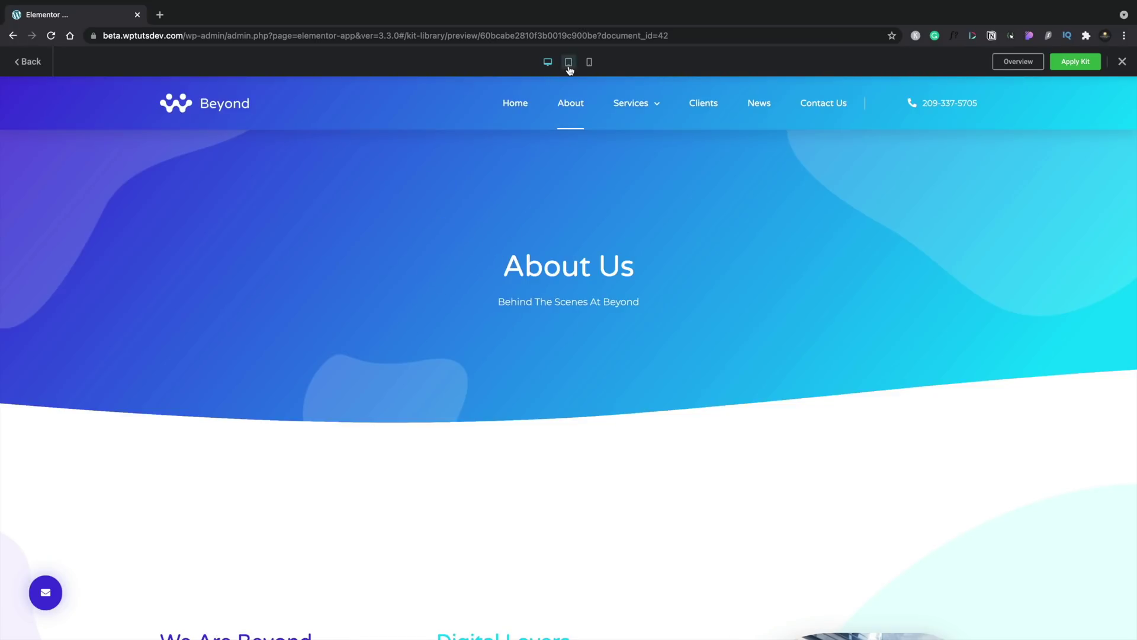
{"action": "left_click", "coordinate": [569, 68]}
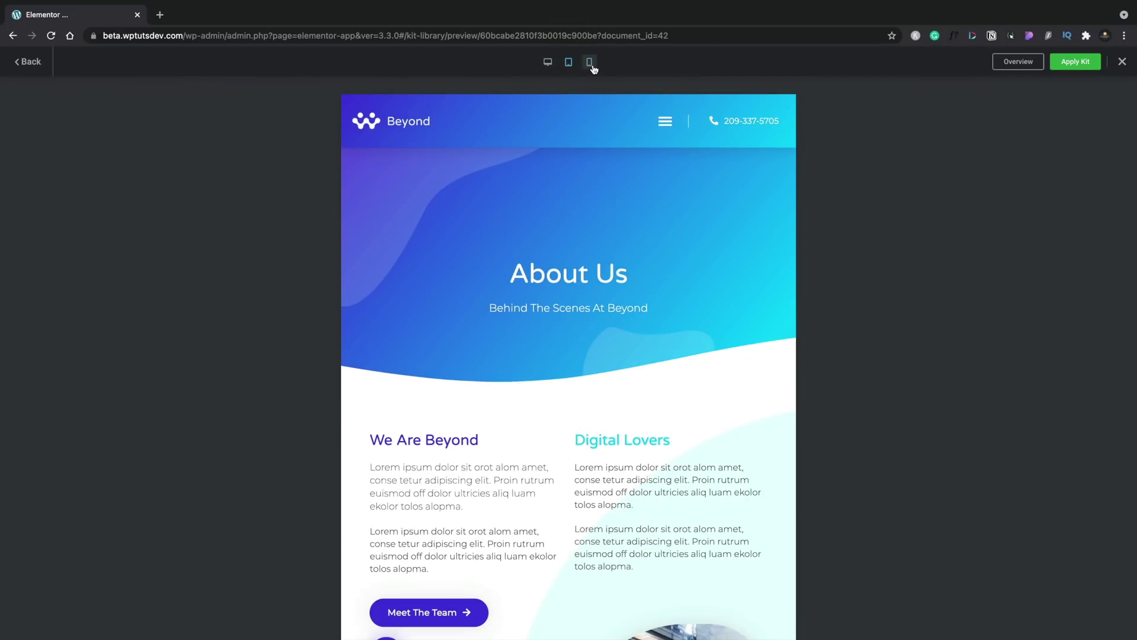
{"action": "left_click", "coordinate": [591, 65]}
{"action": "left_click", "coordinate": [567, 64]}
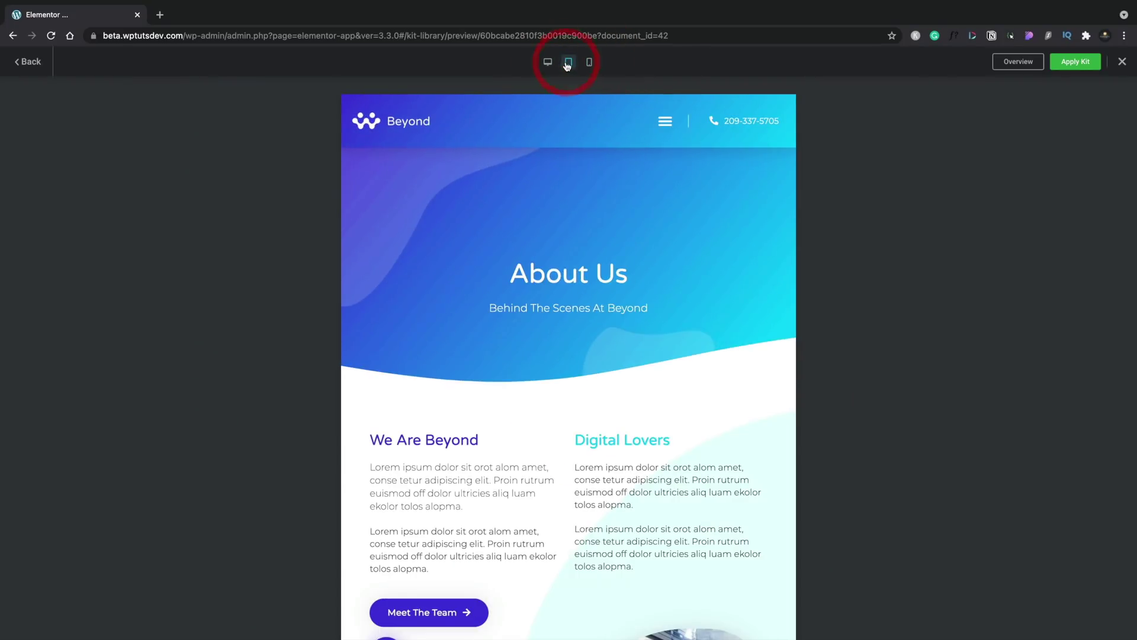
{"action": "left_click", "coordinate": [545, 63]}
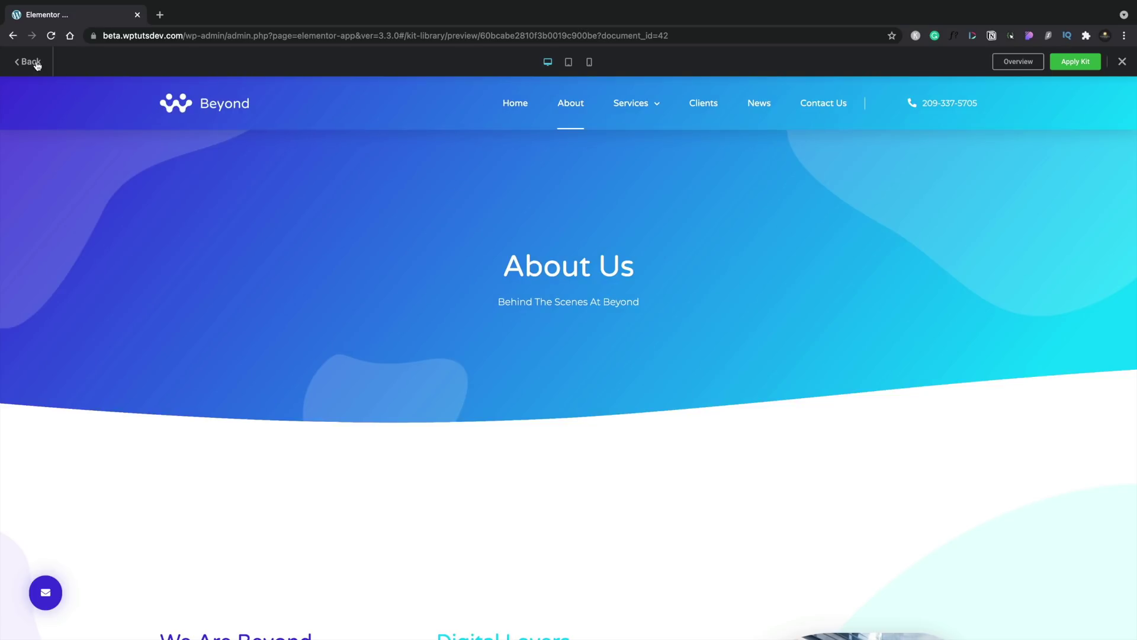
{"action": "left_click", "coordinate": [30, 62]}
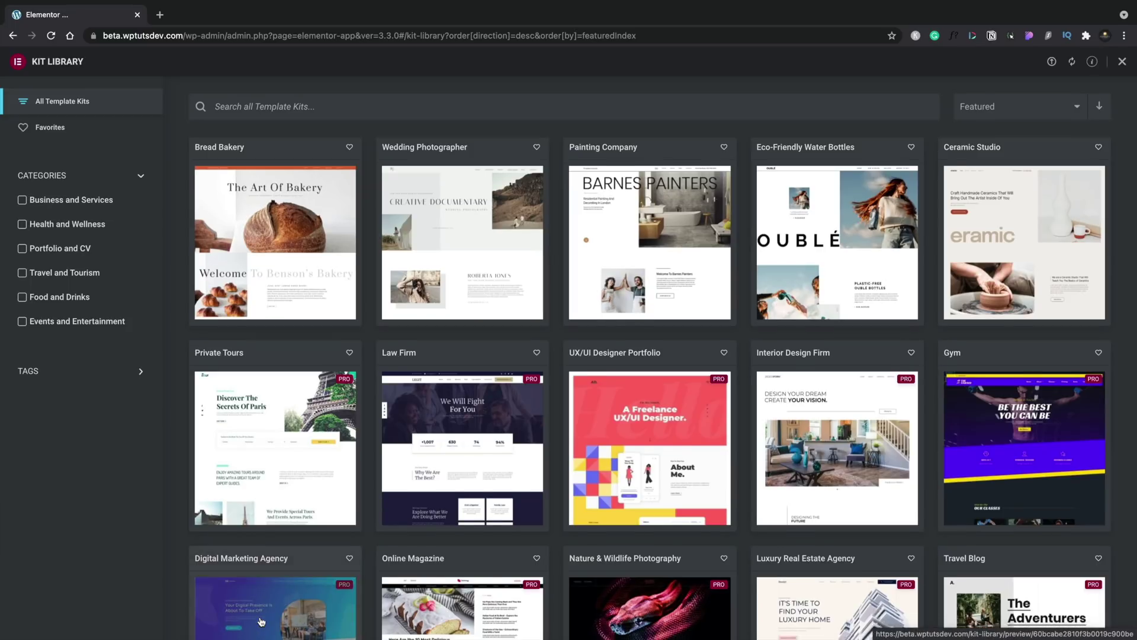
Preview the Digital Marketing Agency home demo and Services page, returning to the overview each time.
{"action": "scroll", "coordinate": [260, 621], "scroll_direction": "down", "scroll_amount": 1}
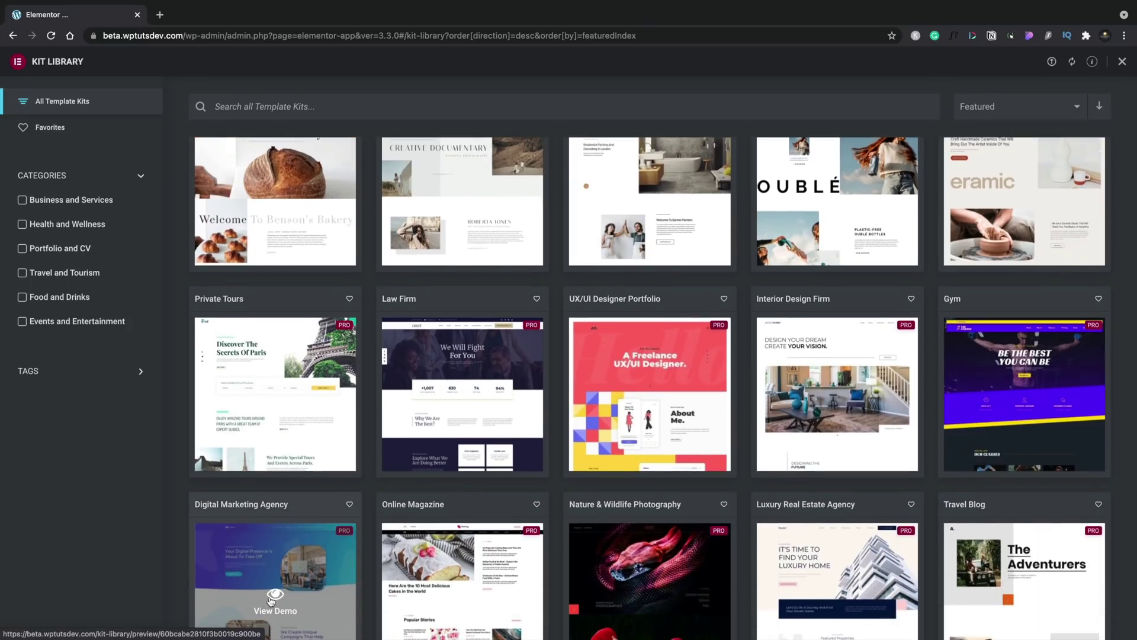
{"action": "left_click", "coordinate": [265, 601]}
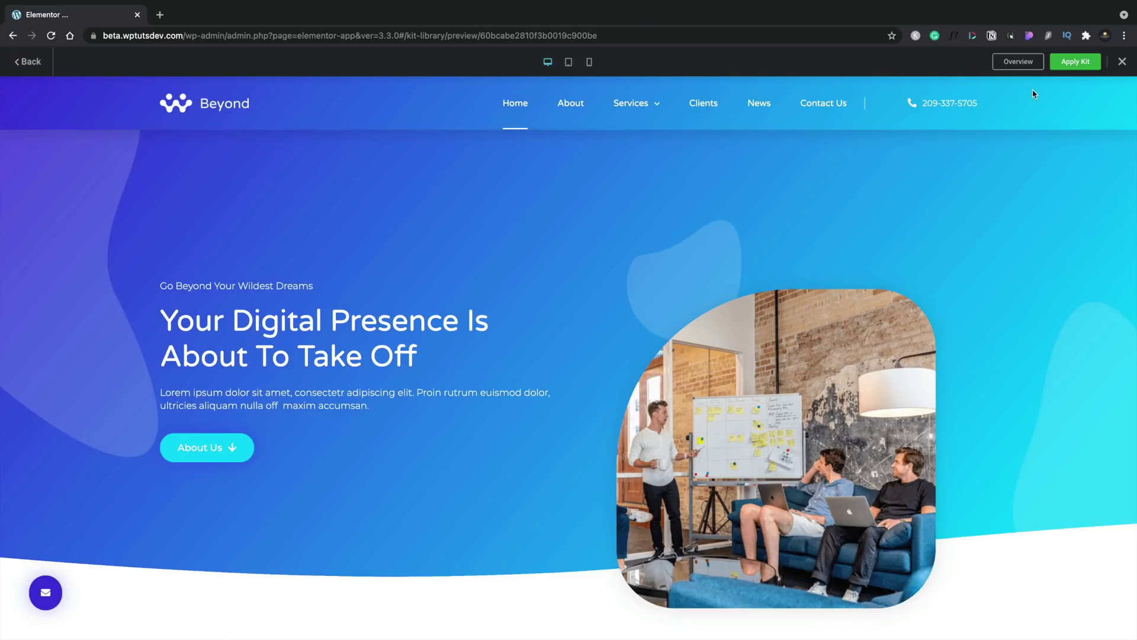
{"action": "left_click", "coordinate": [1020, 63]}
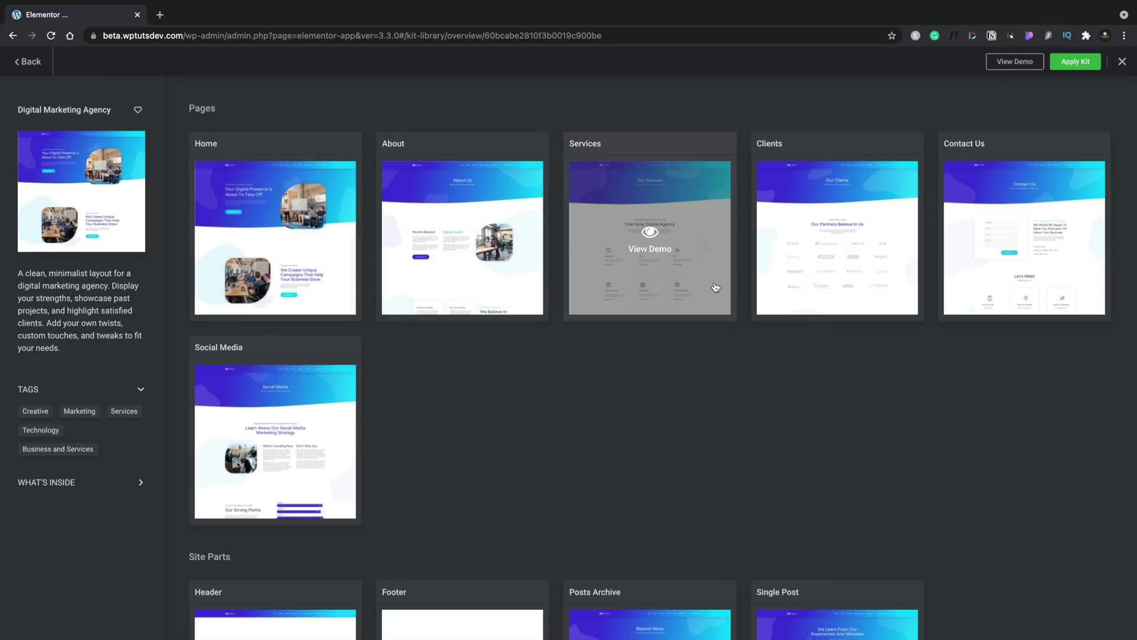
{"action": "left_click", "coordinate": [641, 248]}
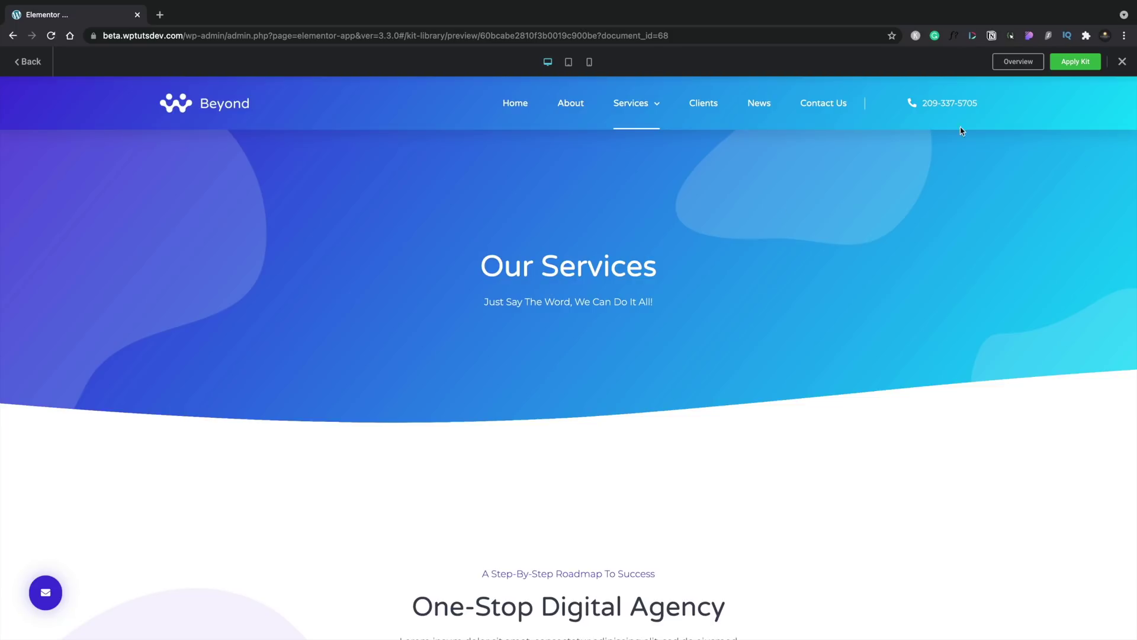
{"action": "left_click", "coordinate": [1019, 64]}
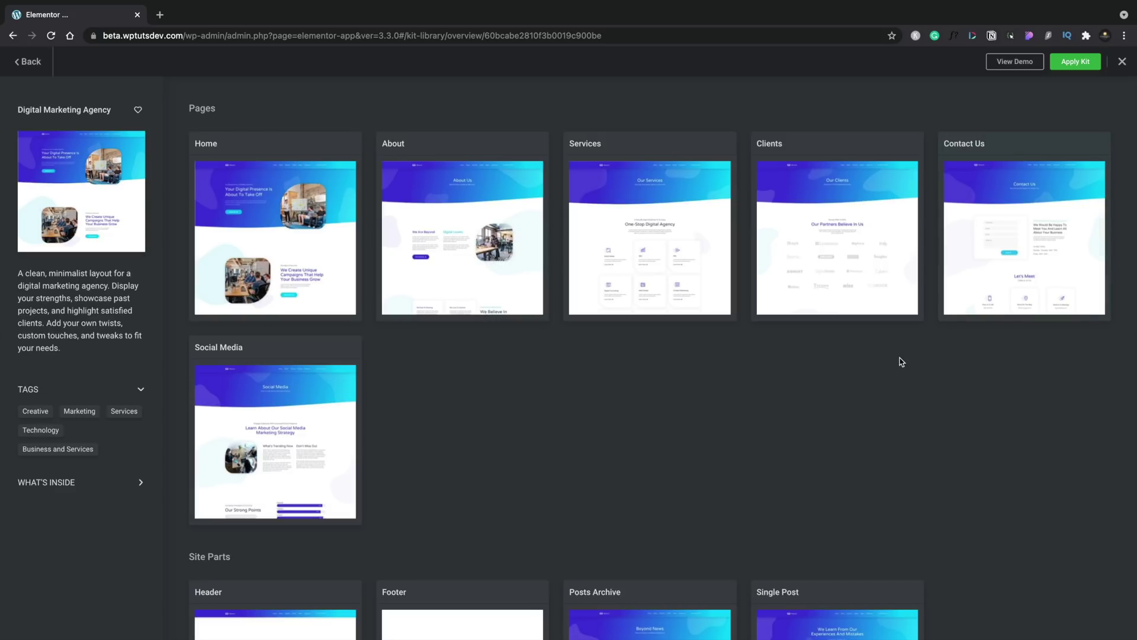
{"action": "scroll", "coordinate": [901, 362], "scroll_direction": "down", "scroll_amount": 6}
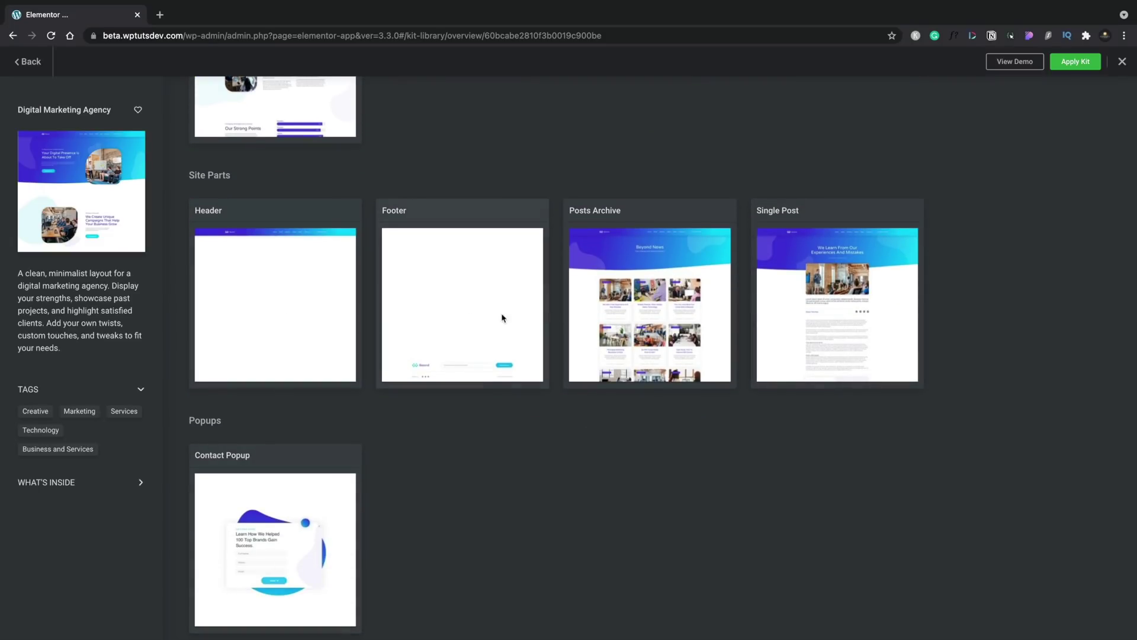
{"action": "left_click", "coordinate": [243, 563]}
{"action": "left_click", "coordinate": [259, 352]}
{"action": "scroll", "coordinate": [649, 321], "scroll_direction": "down", "scroll_amount": 1}
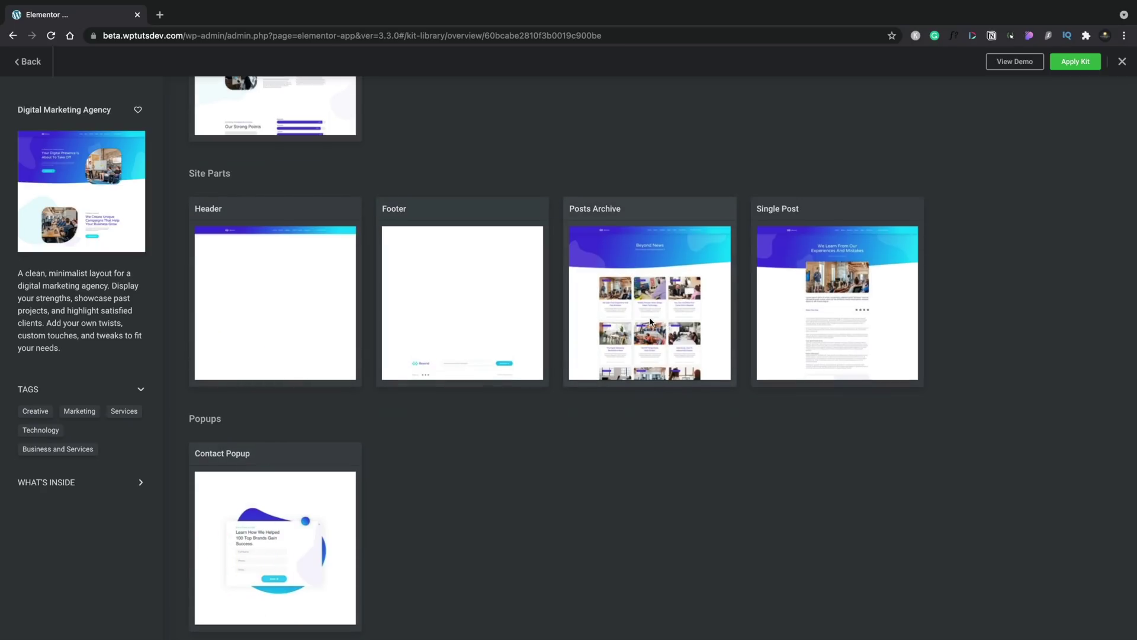
{"action": "scroll", "coordinate": [650, 321], "scroll_direction": "up", "scroll_amount": 6}
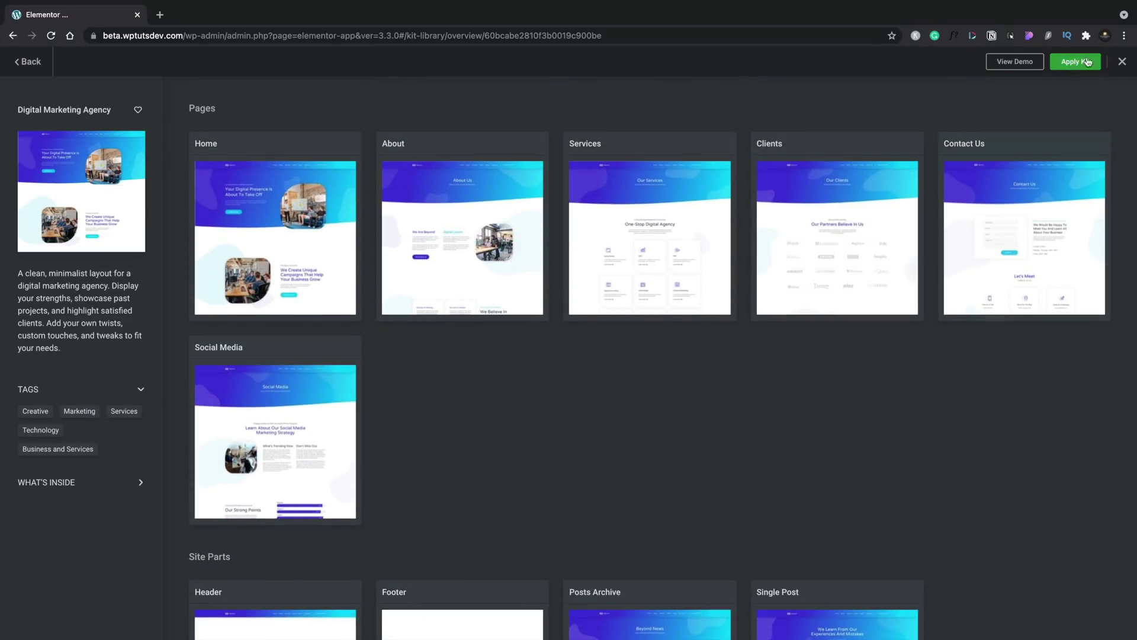
Apply the Digital Marketing Agency kit and continue past the component selection to Header/Footer overrides.
{"action": "left_click", "coordinate": [1069, 61]}
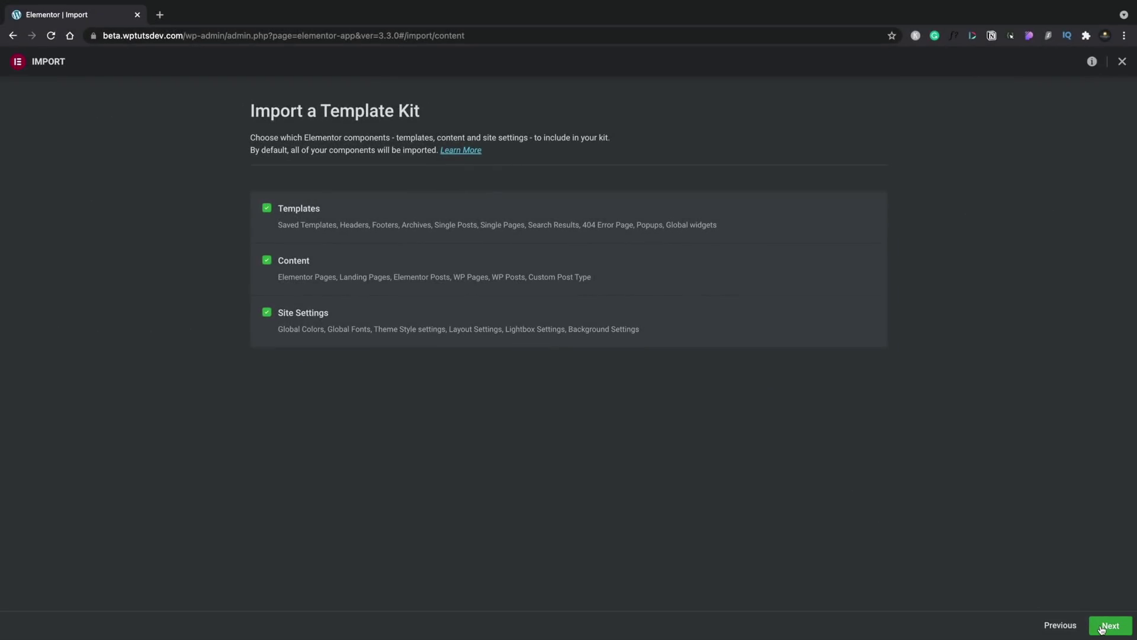
{"action": "left_click", "coordinate": [1102, 629]}
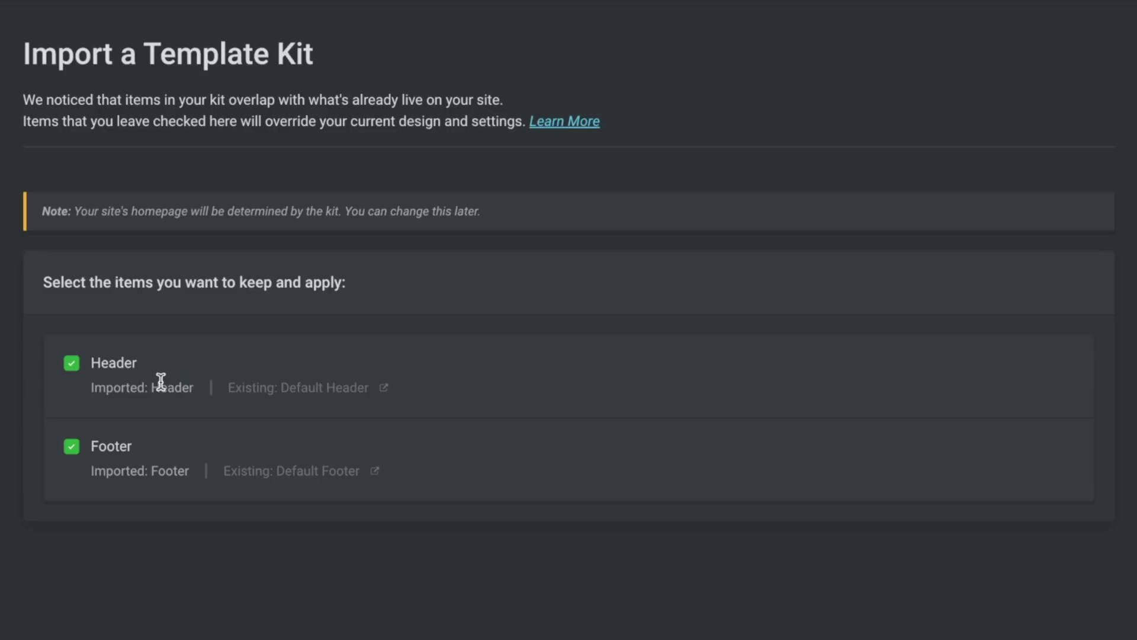
Check the existing Default Header, keep the kit's Header and Footer as replacements, and import.
{"action": "left_click", "coordinate": [70, 363]}
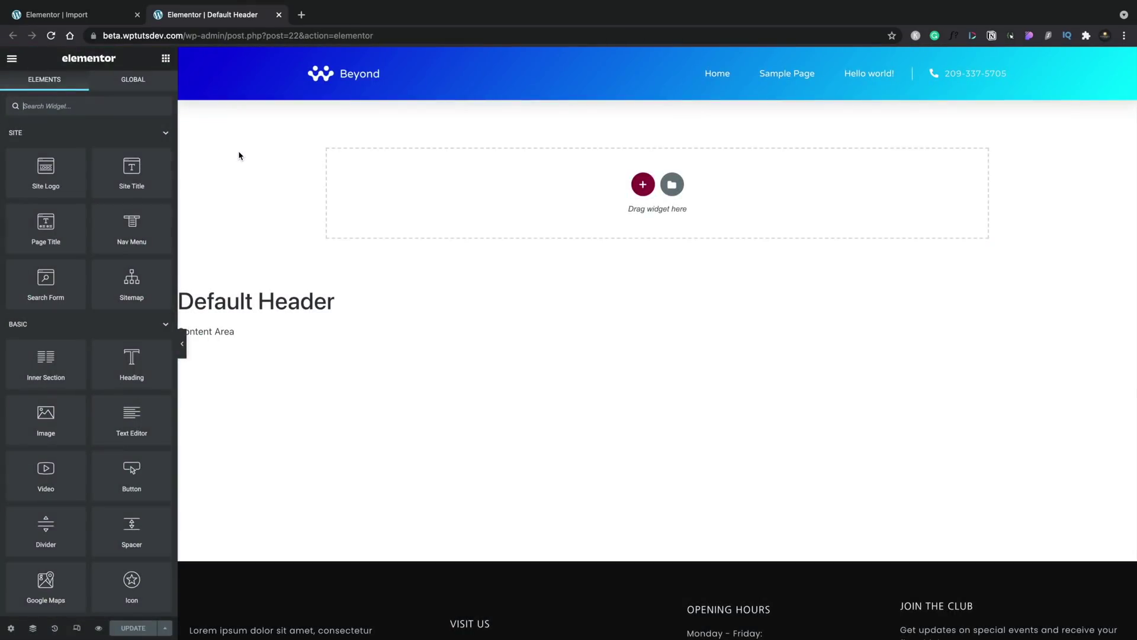
{"action": "left_click", "coordinate": [279, 15]}
{"action": "left_click", "coordinate": [278, 291]}
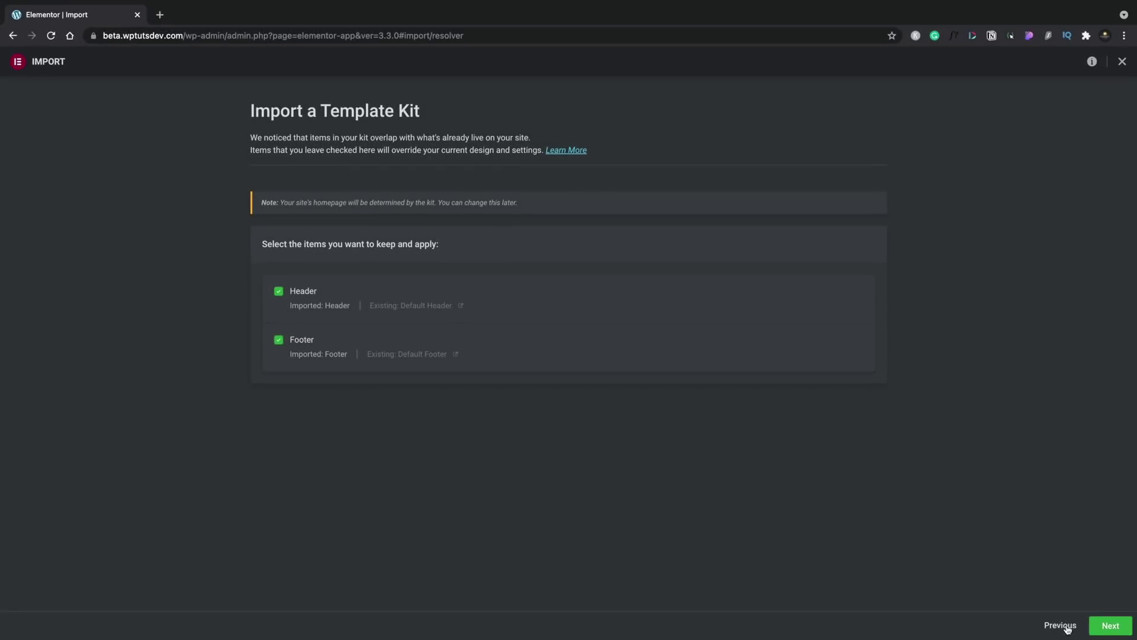
{"action": "left_click", "coordinate": [1108, 626]}
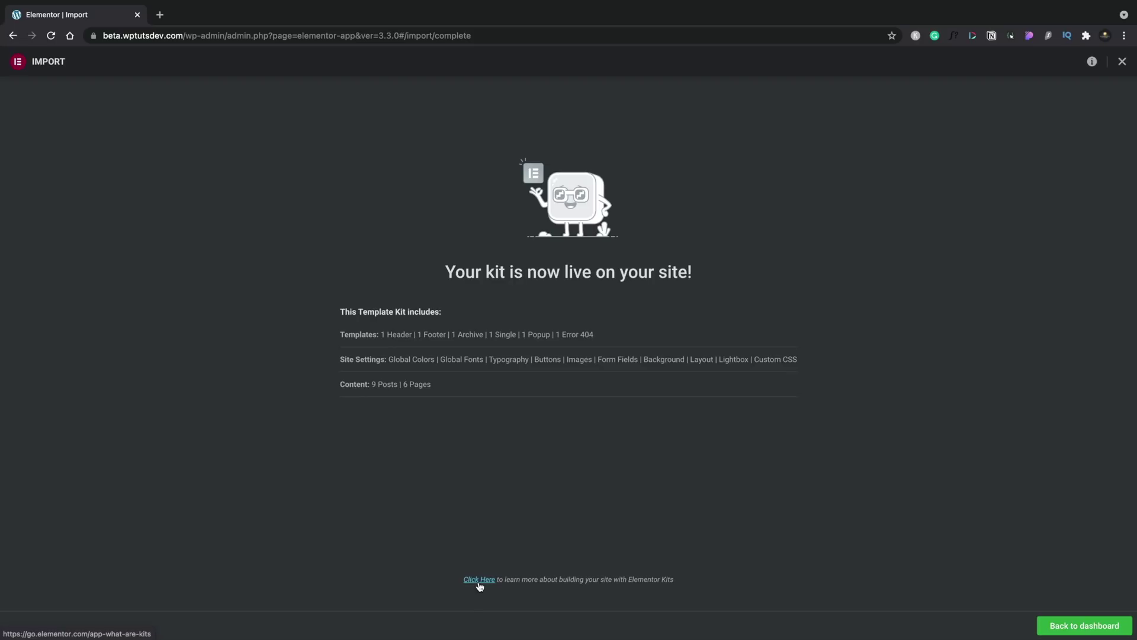
Leave the 'Your kit is now live' summary for the WordPress dashboard.
{"action": "left_click", "coordinate": [1096, 626]}
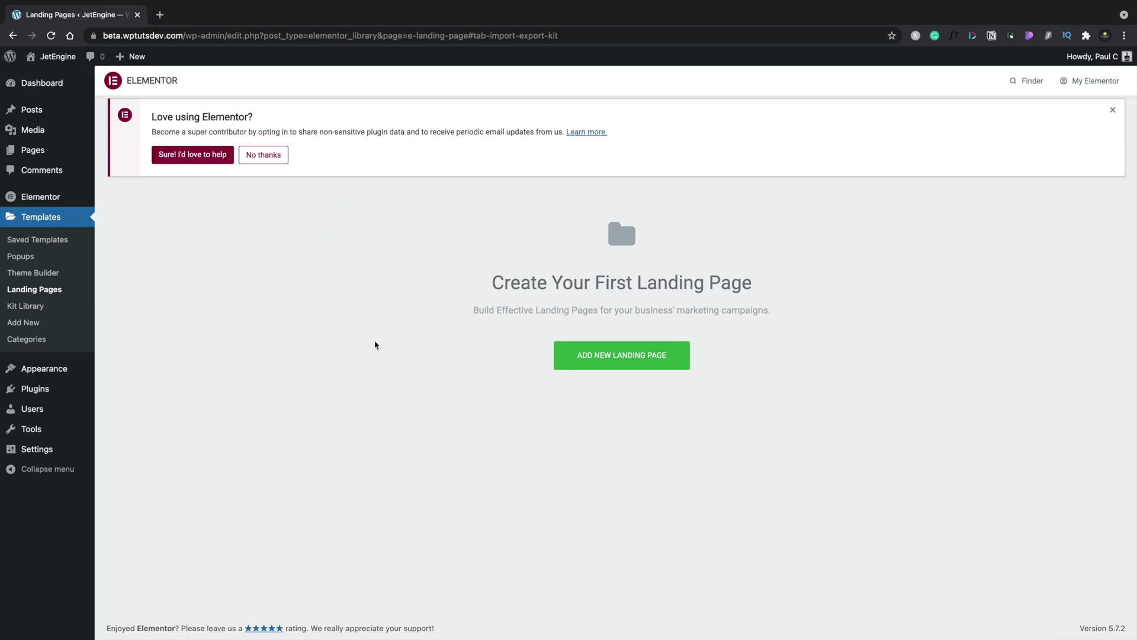
Decline data sharing, then review the Theme Builder templates, Pages, and the 10 imported Posts.
{"action": "left_click", "coordinate": [268, 157]}
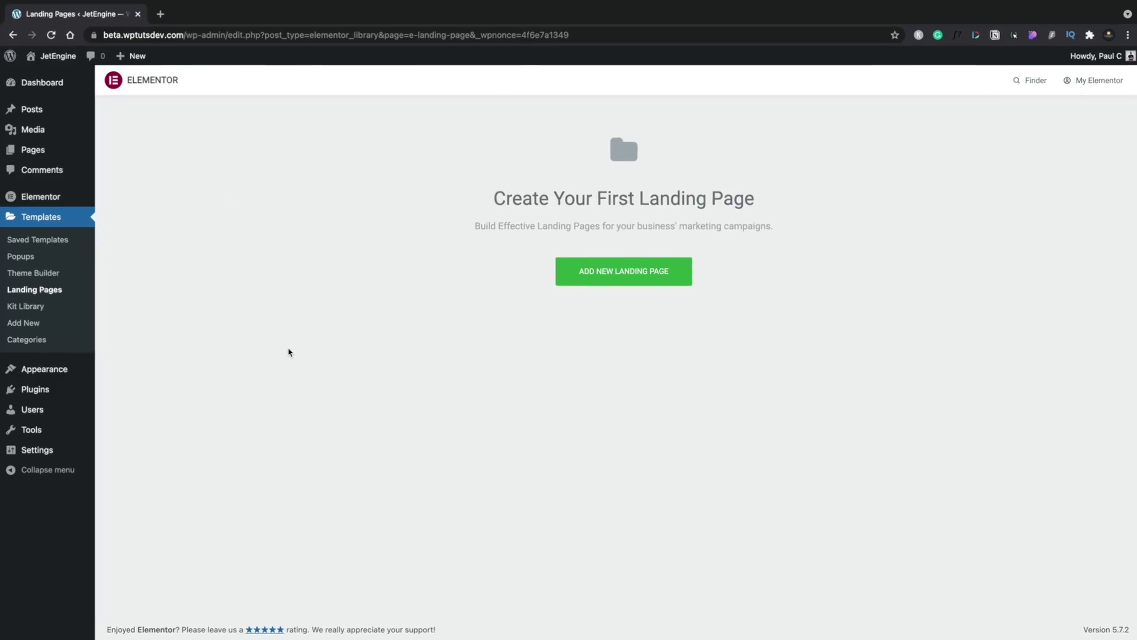
{"action": "left_click", "coordinate": [79, 308]}
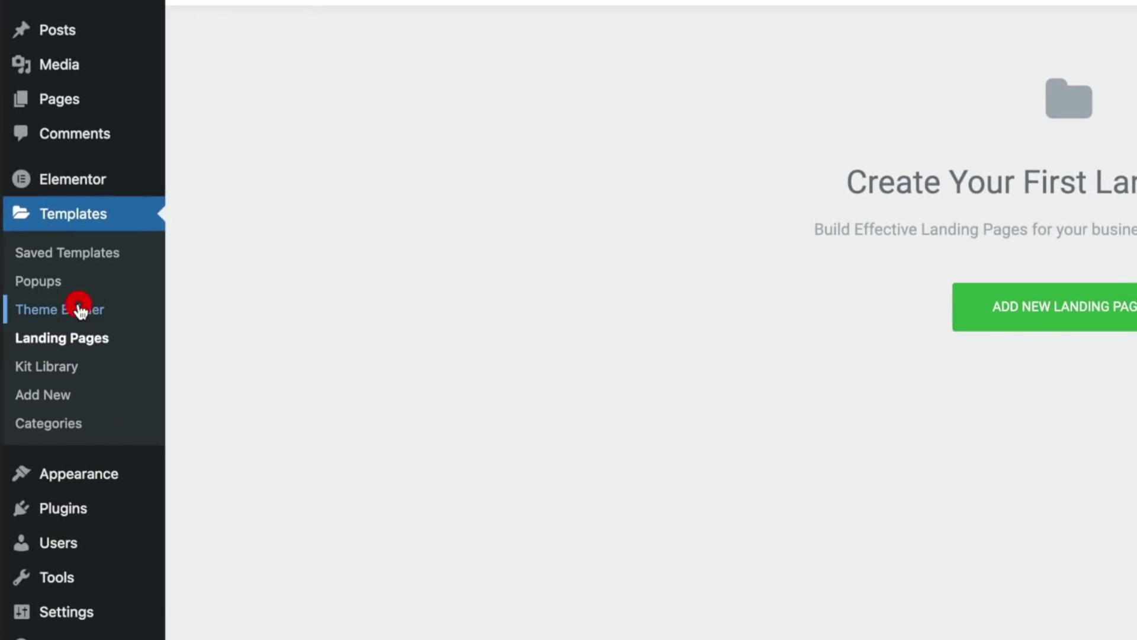
{"action": "scroll", "coordinate": [415, 415], "scroll_direction": "down", "scroll_amount": 5}
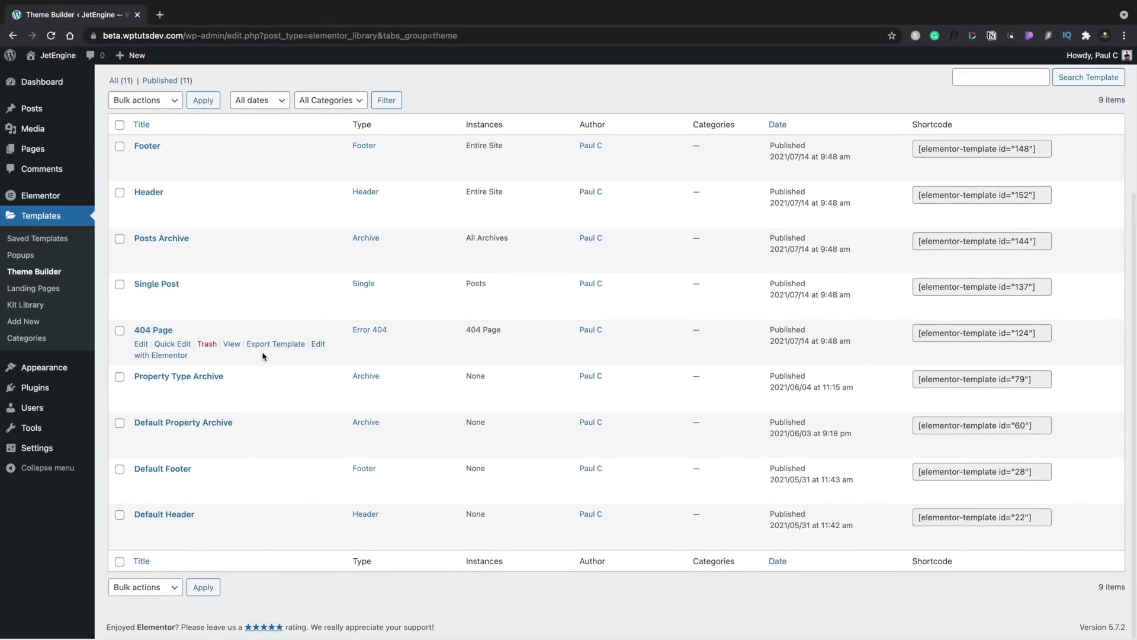
{"action": "scroll", "coordinate": [263, 356], "scroll_direction": "up", "scroll_amount": 1}
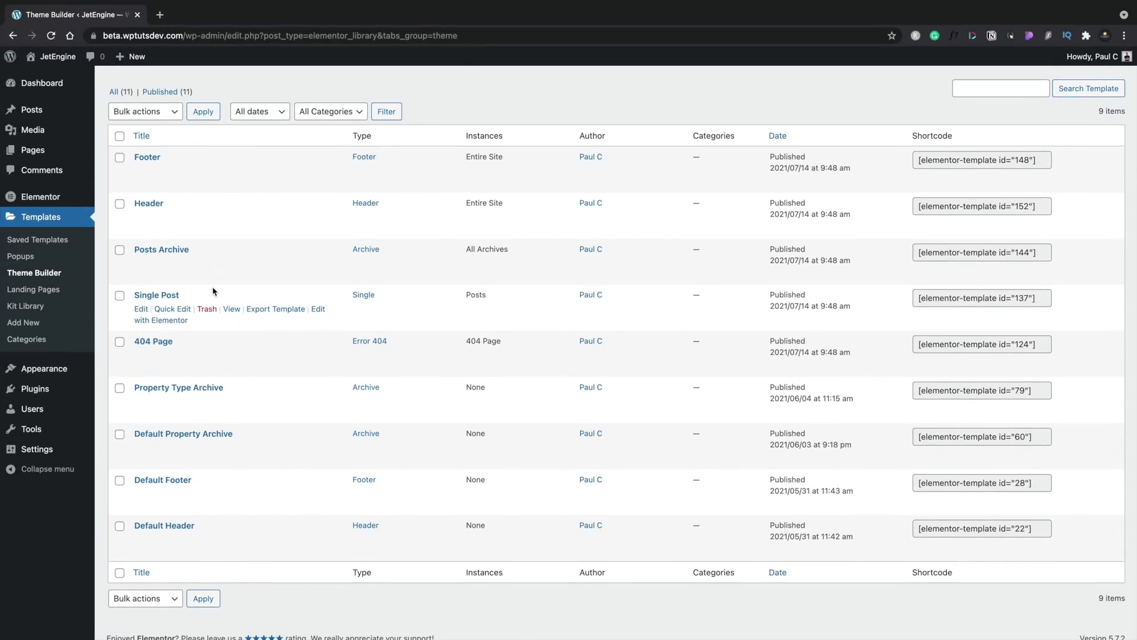
{"action": "left_click", "coordinate": [34, 151]}
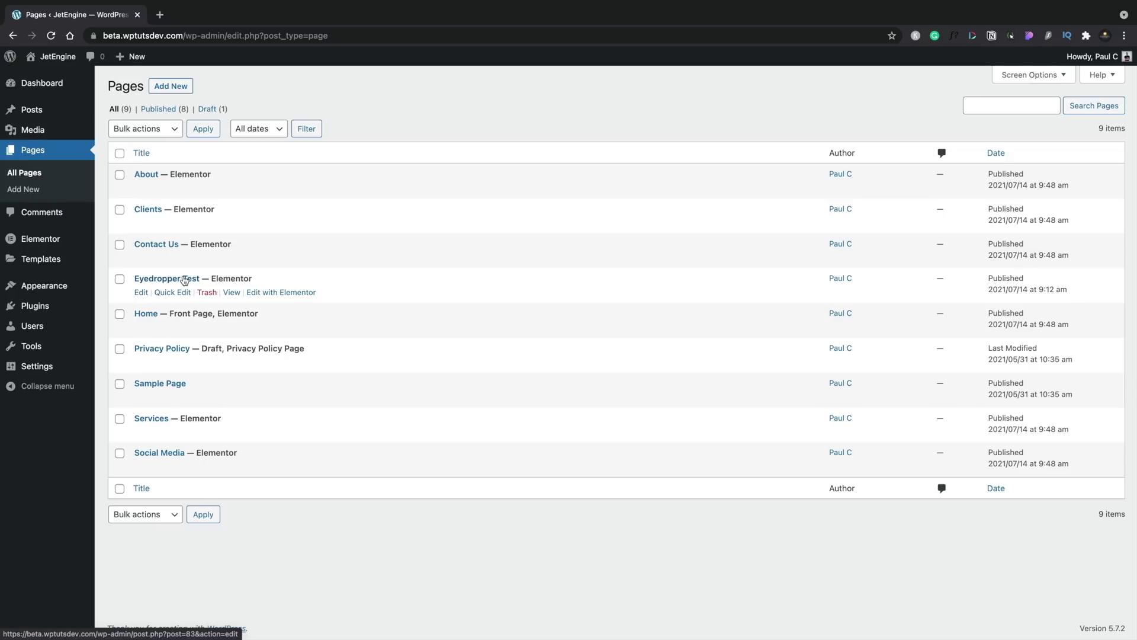
{"action": "left_click", "coordinate": [39, 111]}
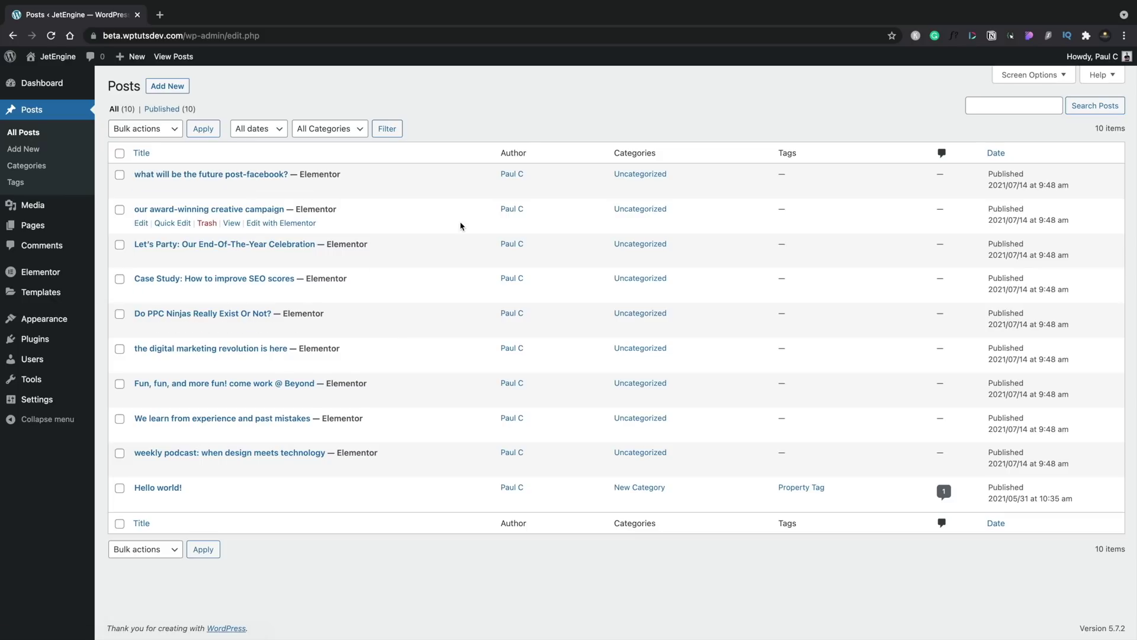
Browse the Beyond demo's home page and its About page.
{"action": "mouse_move", "coordinate": [56, 58]}
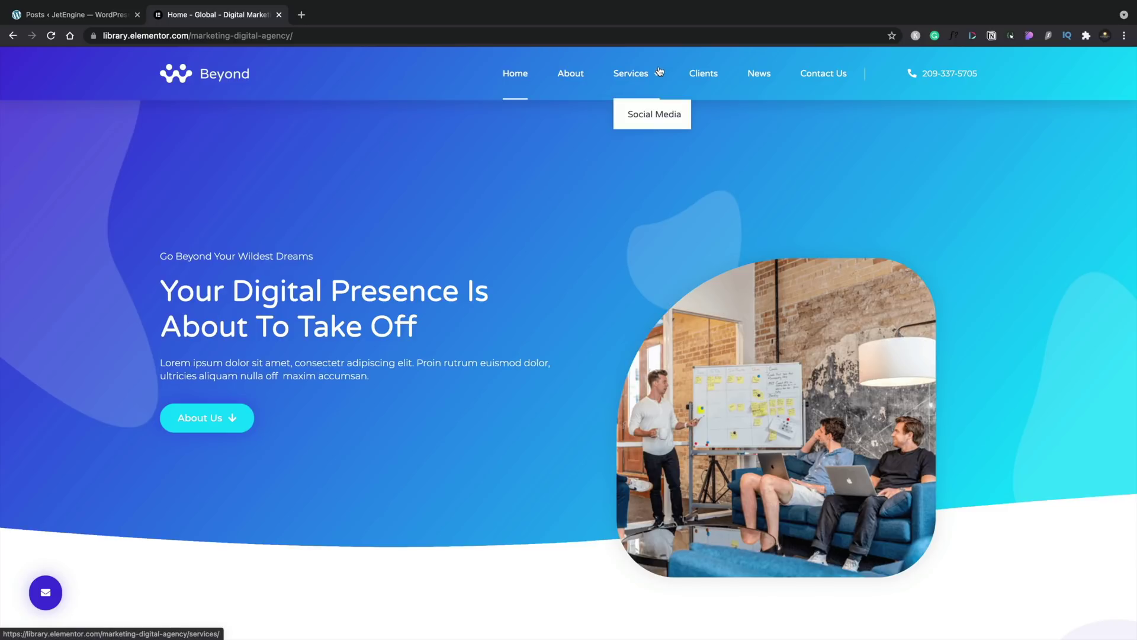
{"action": "scroll", "coordinate": [528, 298], "scroll_direction": "down", "scroll_amount": 3}
{"action": "scroll", "coordinate": [528, 298], "scroll_direction": "down", "scroll_amount": 10}
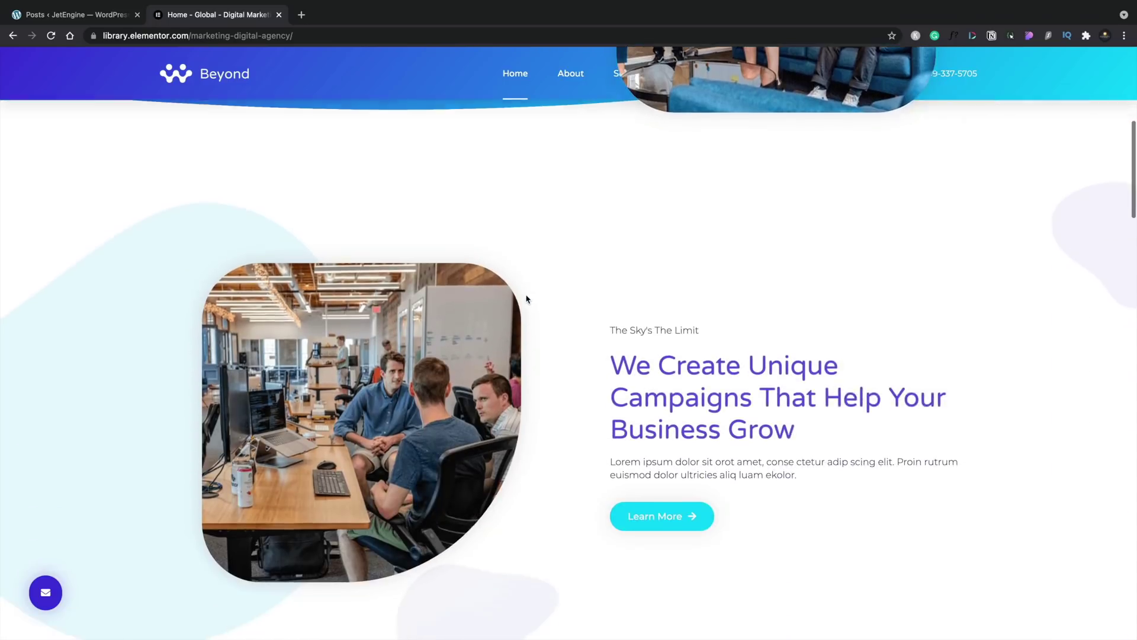
{"action": "scroll", "coordinate": [528, 298], "scroll_direction": "up", "scroll_amount": 15}
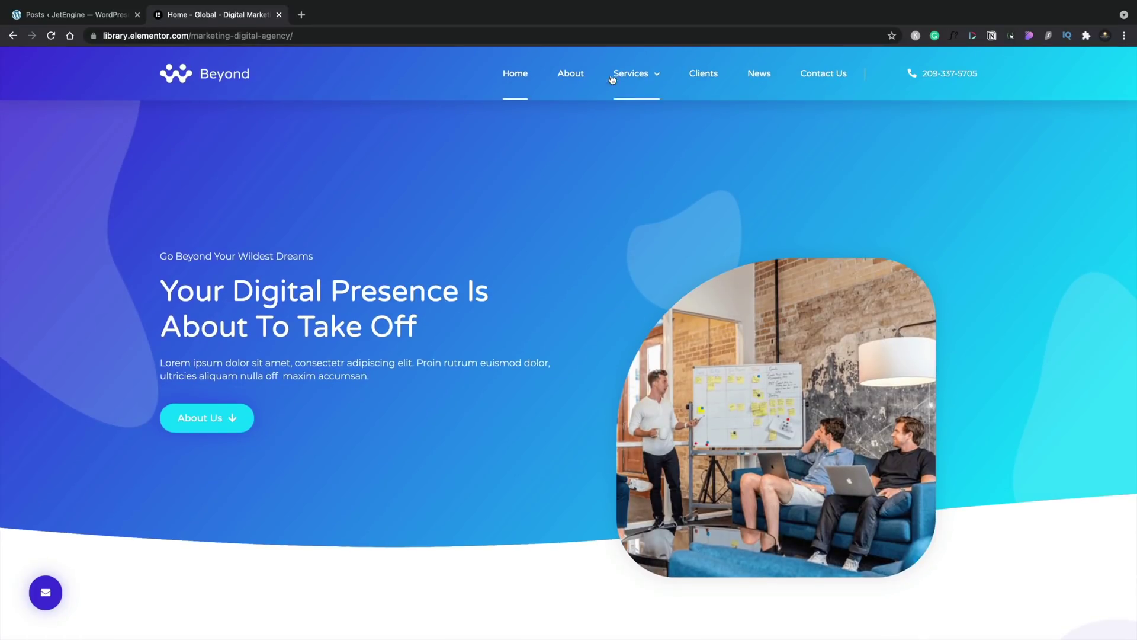
{"action": "left_click", "coordinate": [572, 79]}
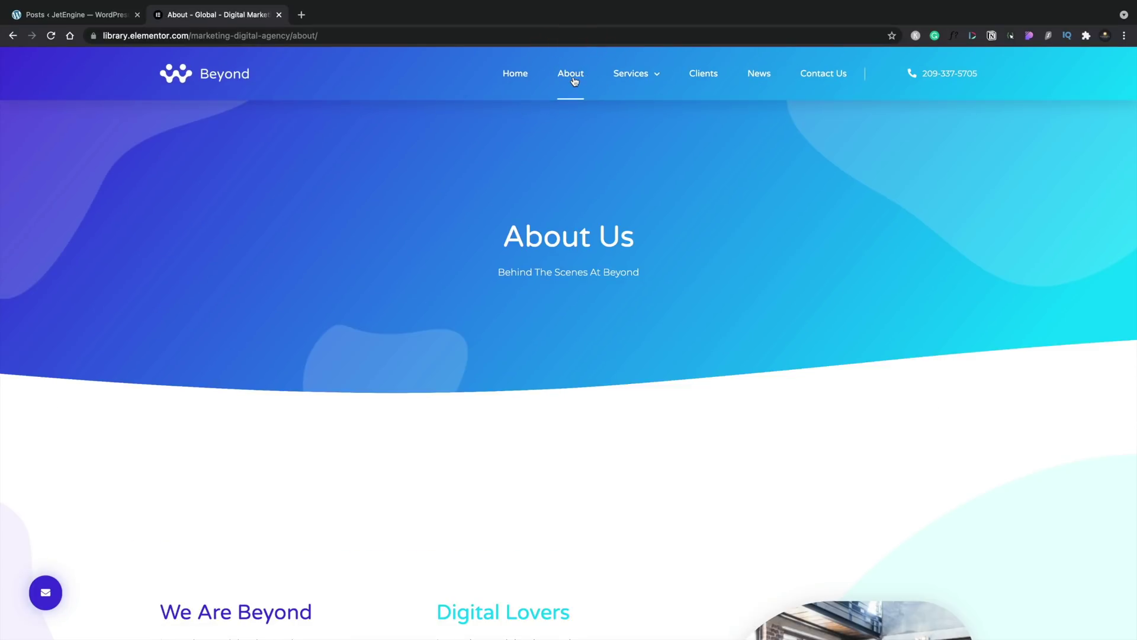
{"action": "scroll", "coordinate": [568, 407], "scroll_direction": "down", "scroll_amount": 5}
{"action": "scroll", "coordinate": [567, 406], "scroll_direction": "down", "scroll_amount": 9}
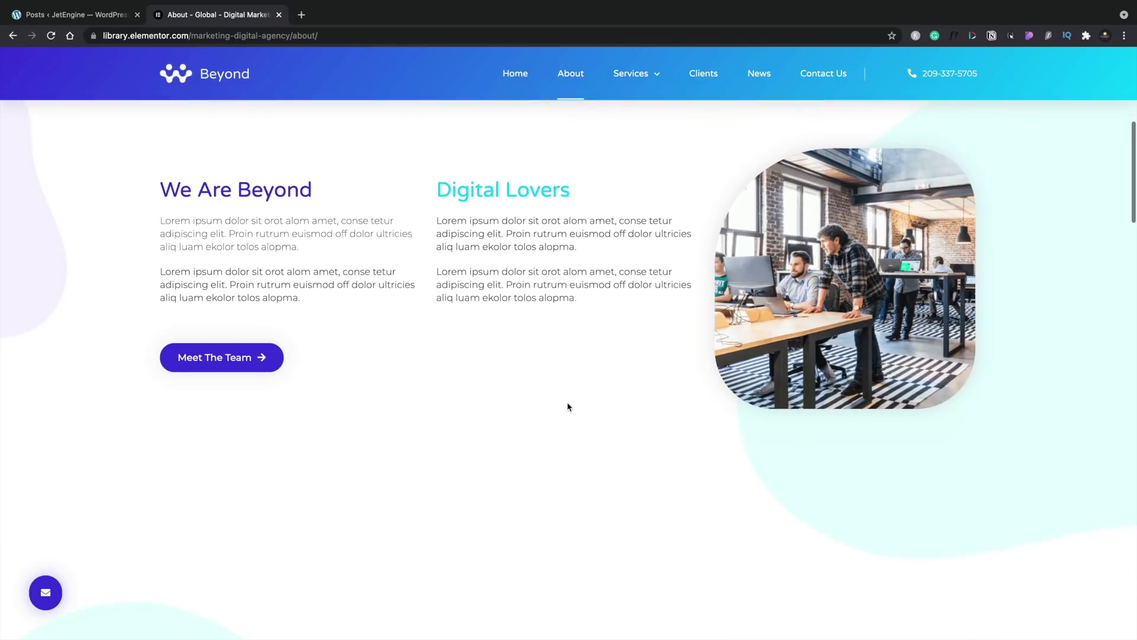
{"action": "scroll", "coordinate": [567, 407], "scroll_direction": "up", "scroll_amount": 14}
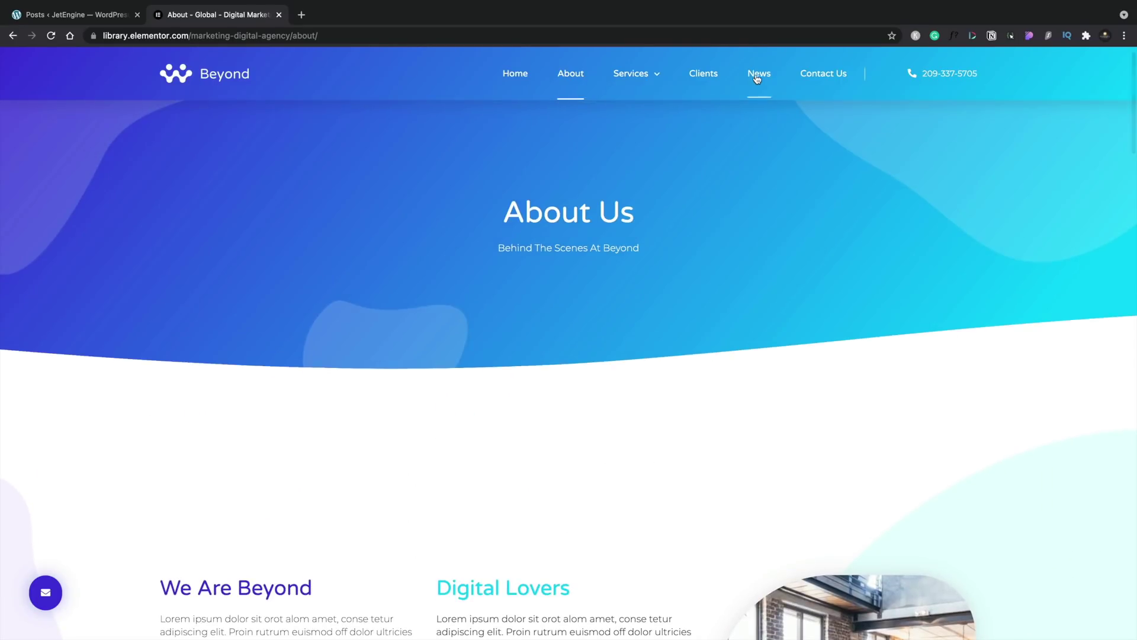
Browse the demo's news archive and read the 'Do PPC Ninjas Really Exist Or Not?' post.
{"action": "left_click", "coordinate": [757, 77]}
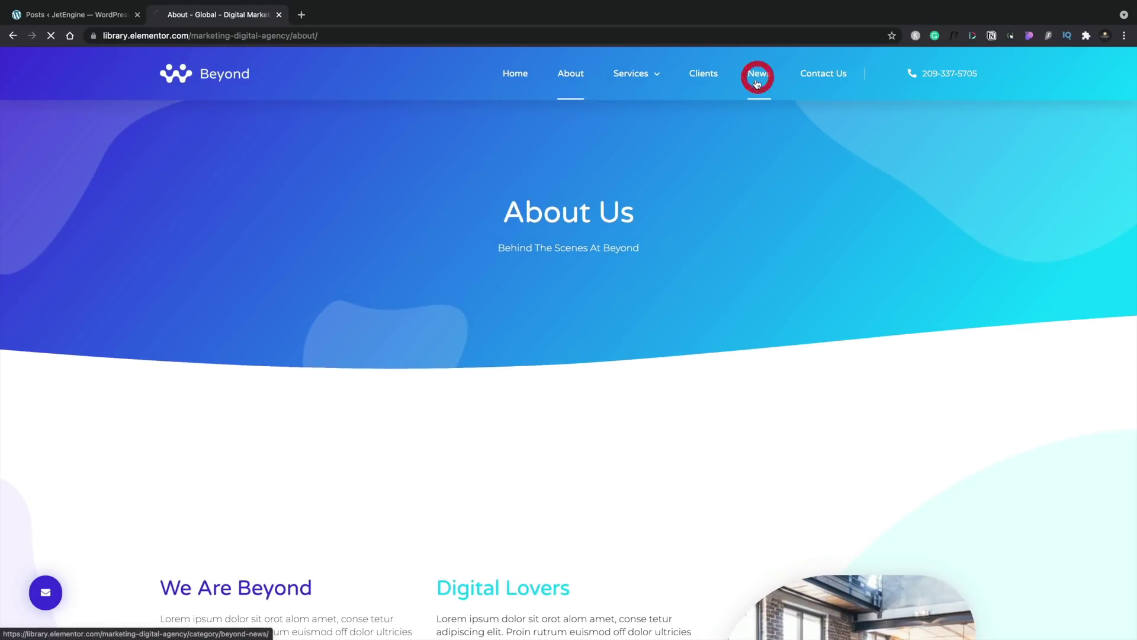
{"action": "scroll", "coordinate": [575, 497], "scroll_direction": "down", "scroll_amount": 5}
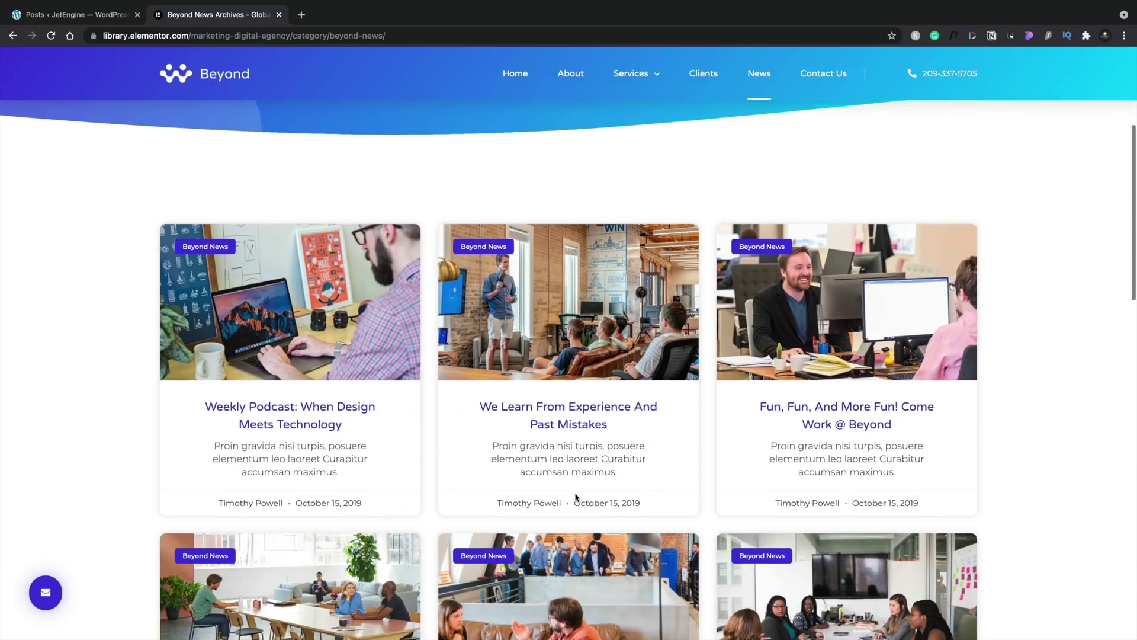
{"action": "left_click", "coordinate": [551, 468]}
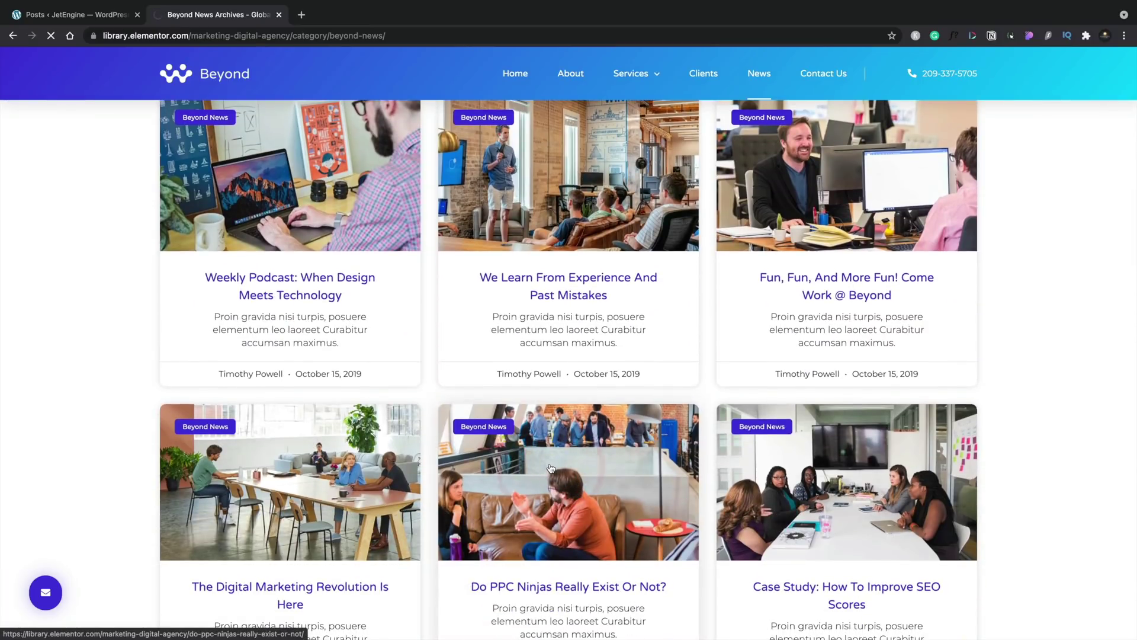
{"action": "scroll", "coordinate": [551, 468], "scroll_direction": "down", "scroll_amount": 5}
{"action": "scroll", "coordinate": [550, 469], "scroll_direction": "down", "scroll_amount": 3}
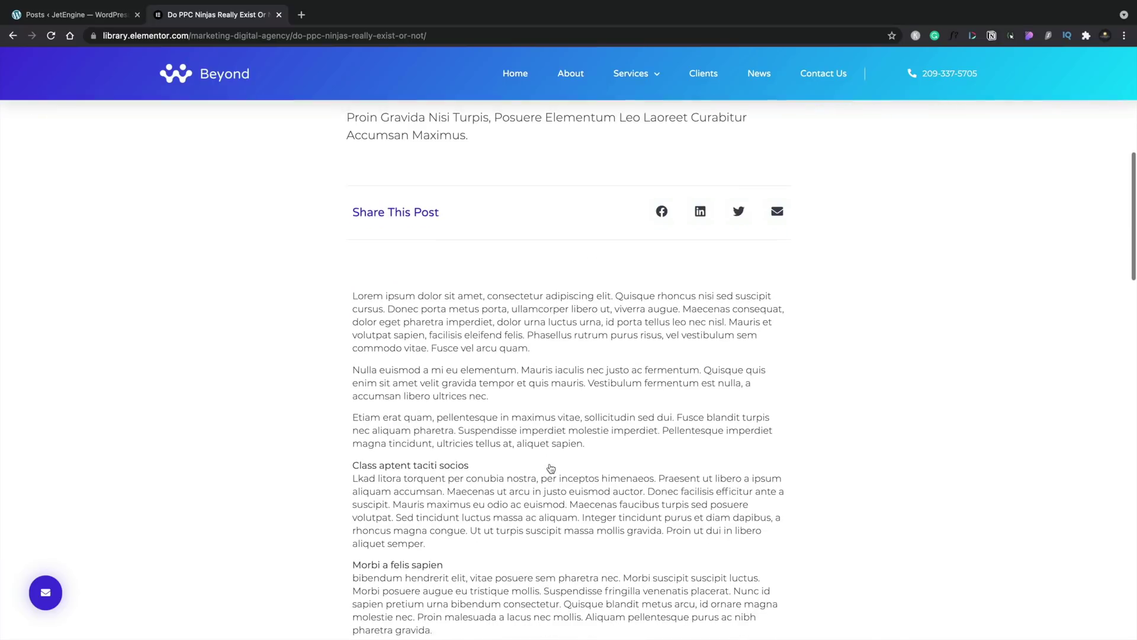
{"action": "scroll", "coordinate": [551, 469], "scroll_direction": "up", "scroll_amount": 8}
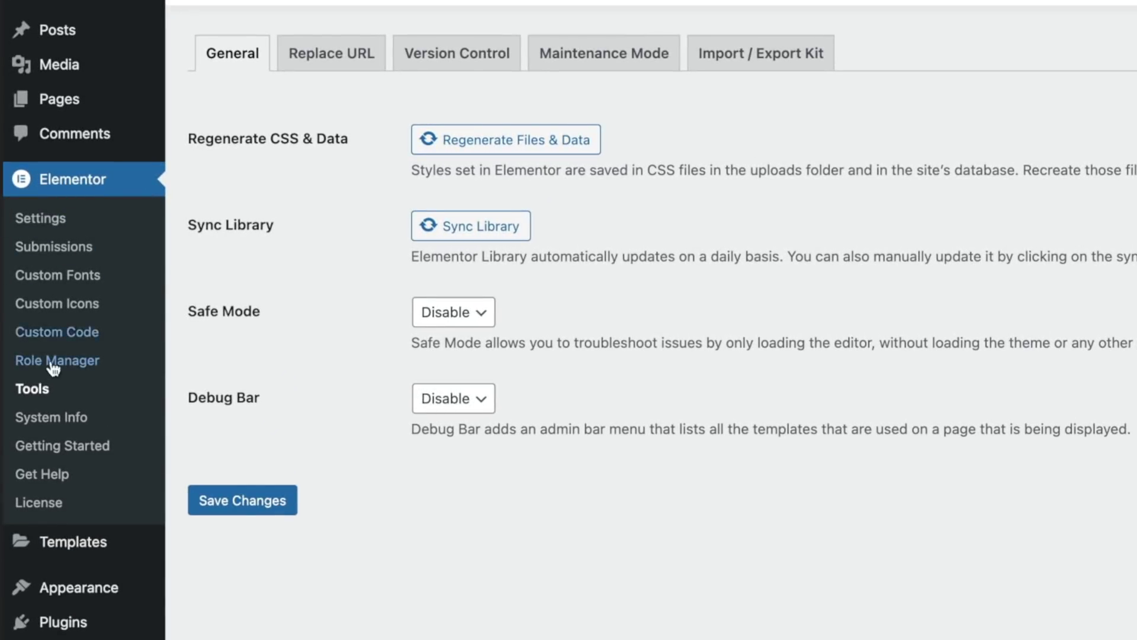
Show the Import / Export Kit options, preview the kit import page, and return.
{"action": "left_click", "coordinate": [718, 72]}
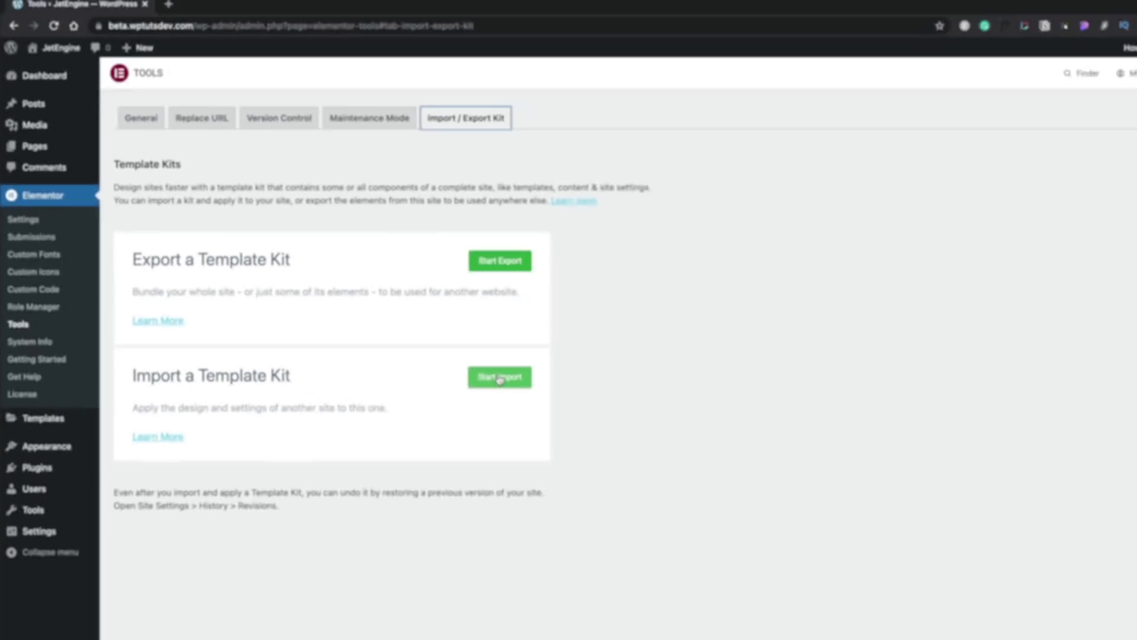
{"action": "left_click", "coordinate": [813, 473]}
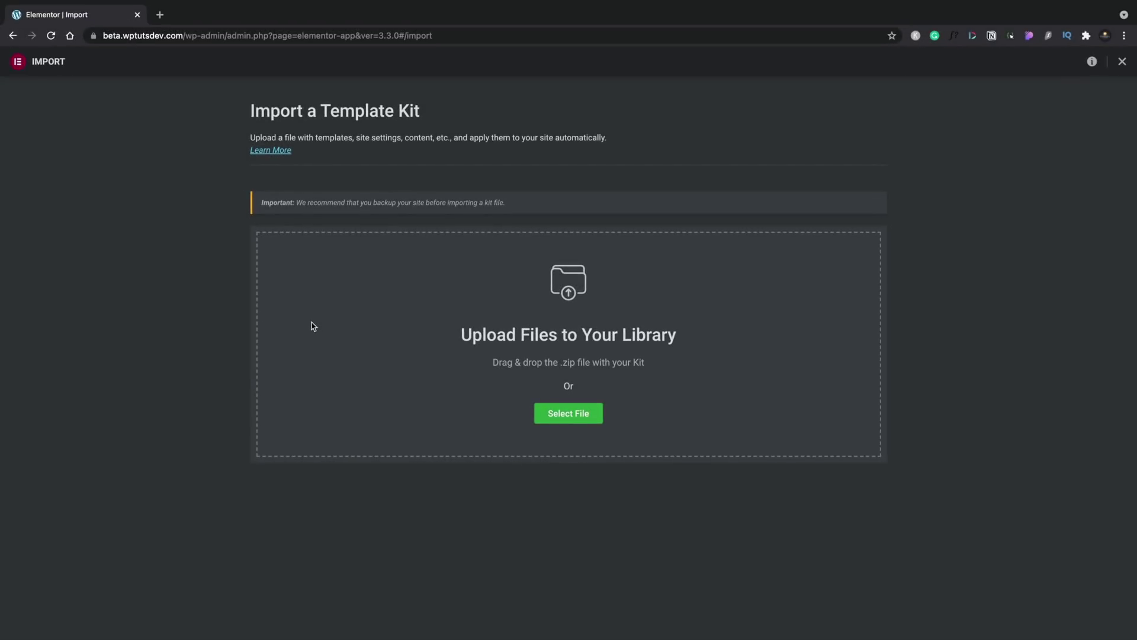
{"action": "left_click", "coordinate": [13, 36]}
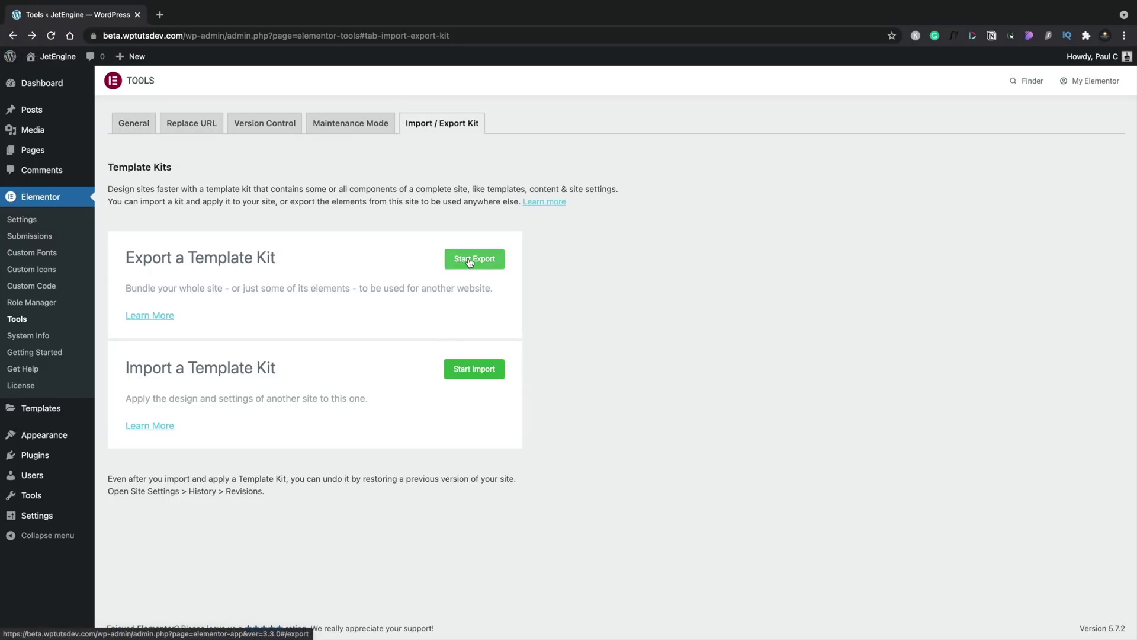
Export the kit named 'WPTuts Test Kit' with description 'This is a description!' as a zip.
{"action": "left_click", "coordinate": [472, 261]}
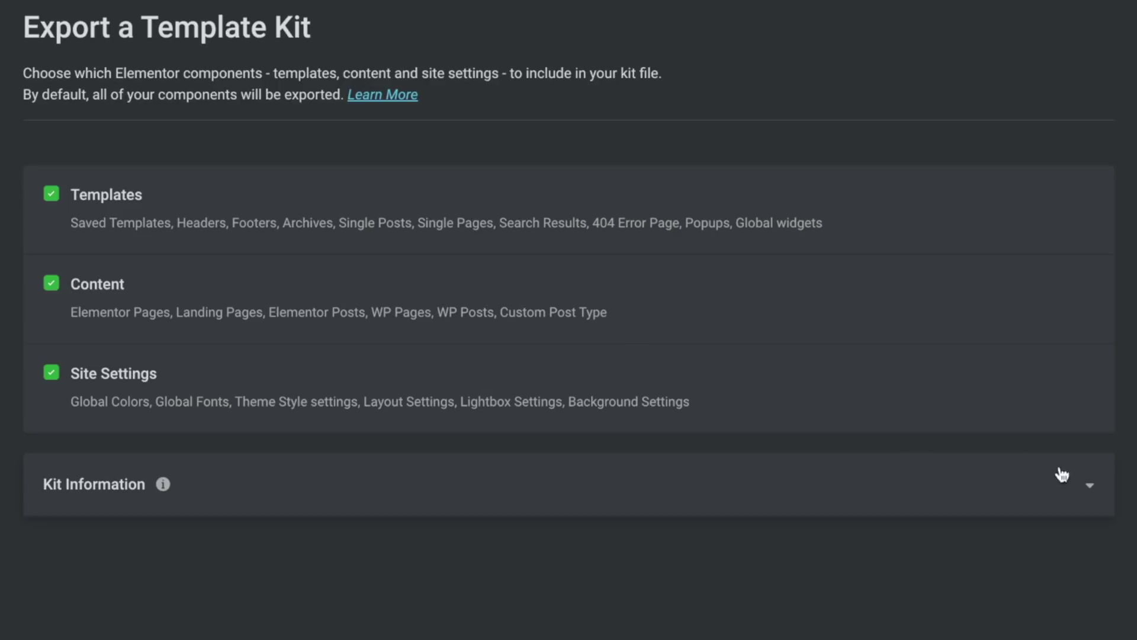
{"action": "left_click", "coordinate": [1095, 489]}
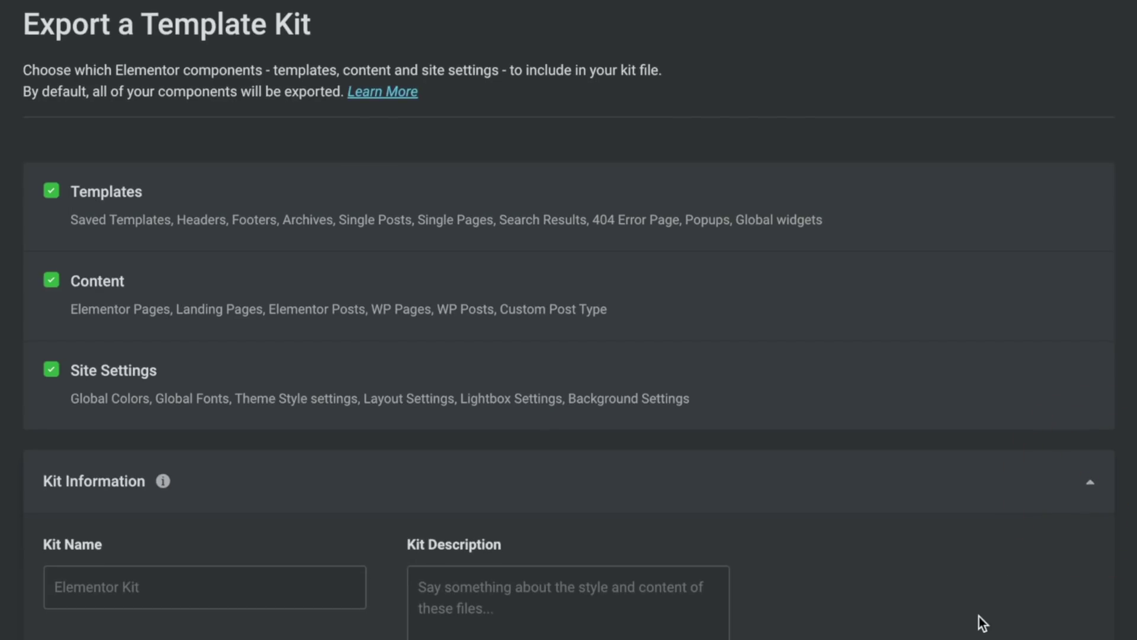
{"action": "left_click", "coordinate": [191, 591]}
{"action": "type", "text": "W"}
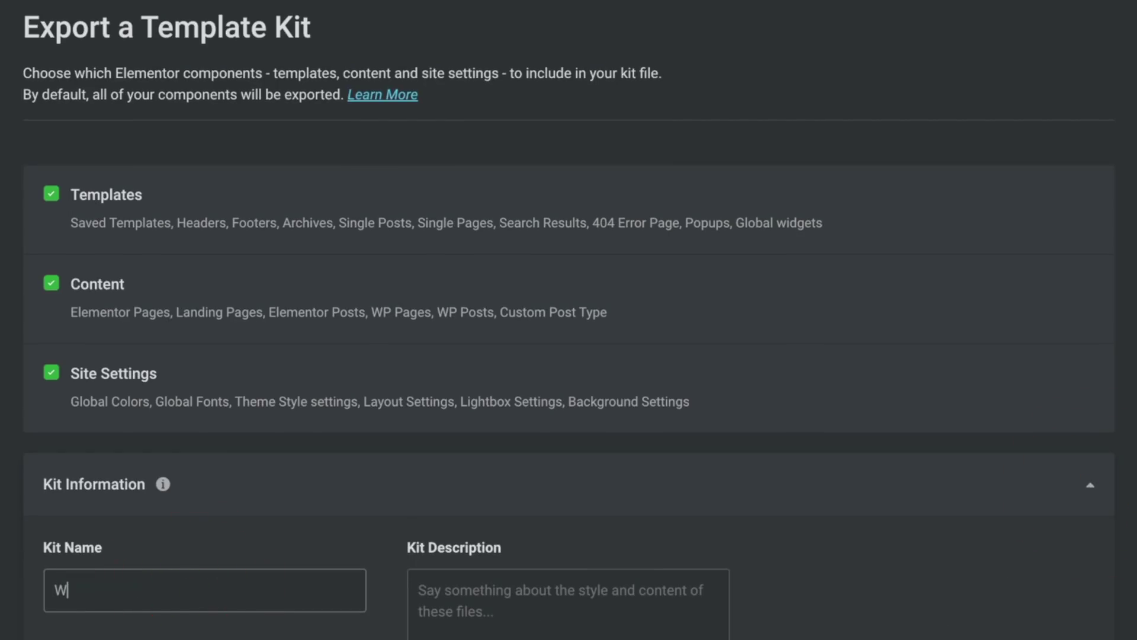
{"action": "type", "text": "PTuts Test Kit"}
{"action": "left_click", "coordinate": [481, 599]}
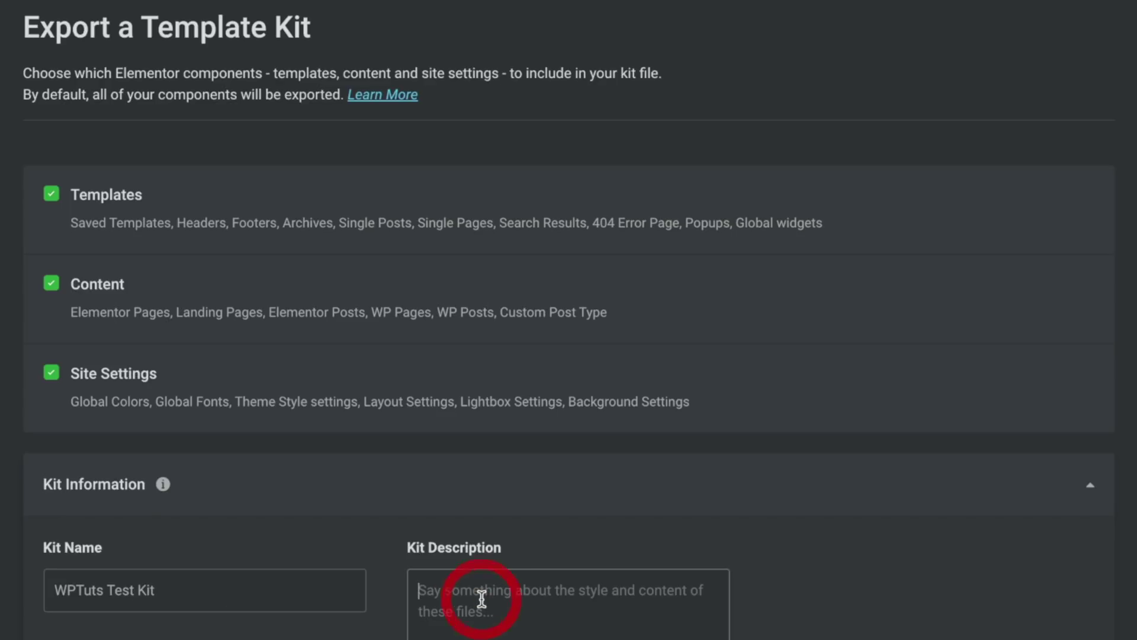
{"action": "type", "text": "This is a d"}
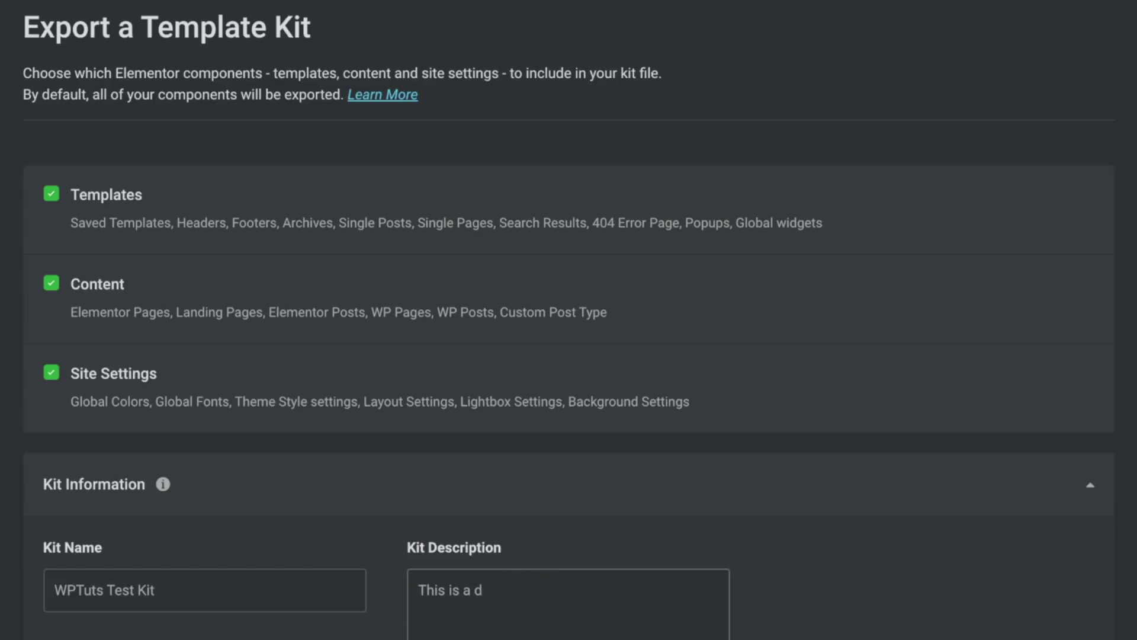
{"action": "type", "text": "escription!"}
{"action": "left_click", "coordinate": [1065, 503]}
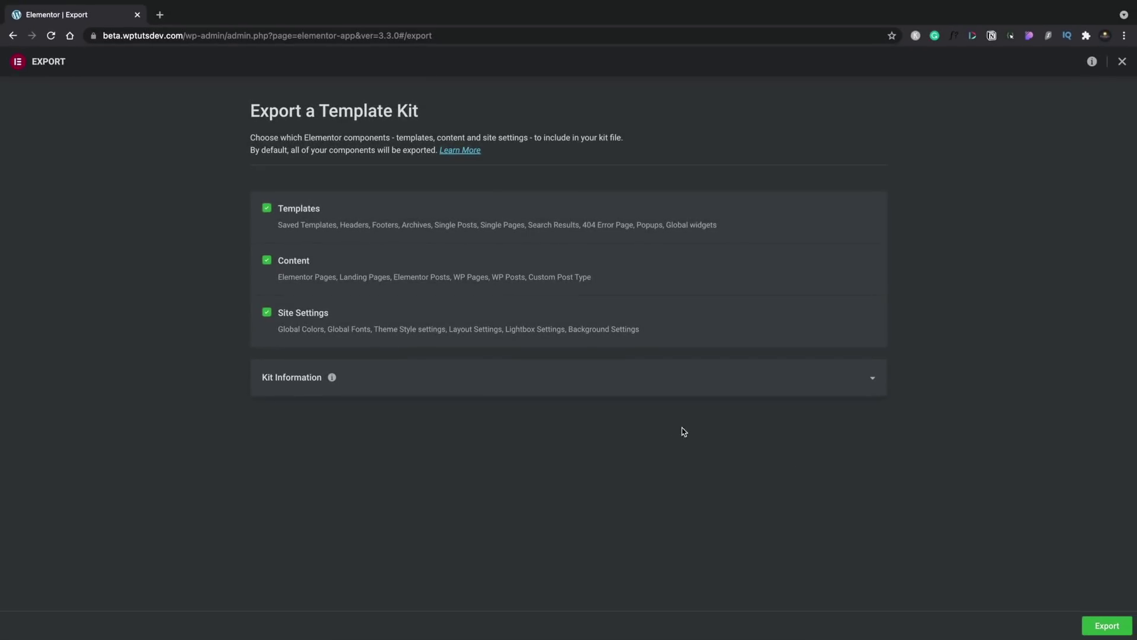
{"action": "left_click", "coordinate": [1107, 629]}
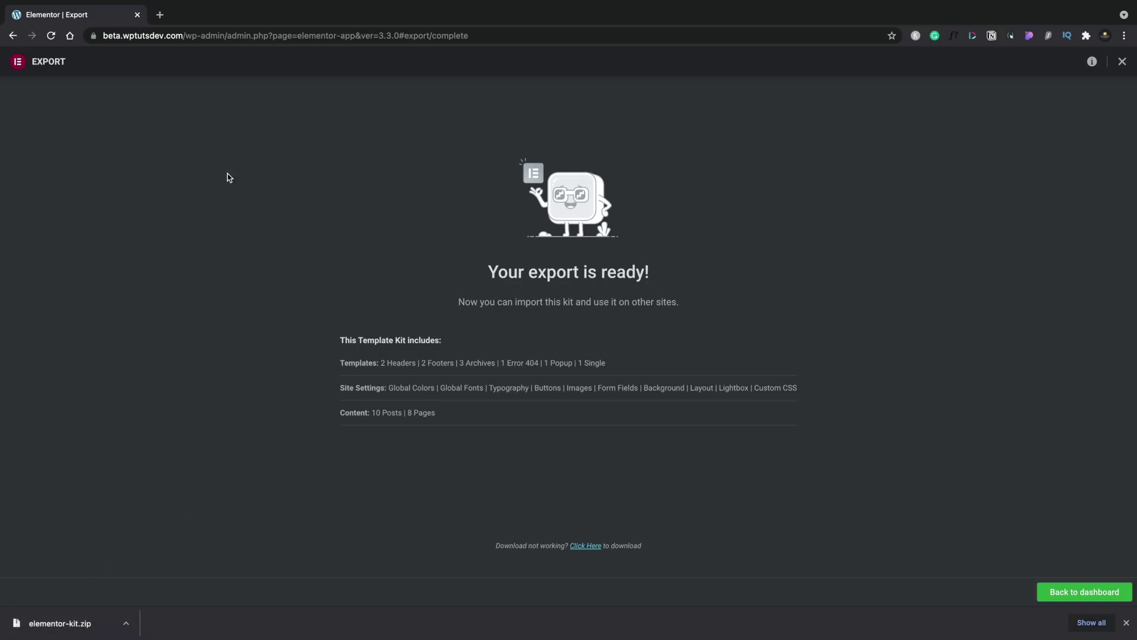
Close the finished export screen and start a new template kit import.
{"action": "left_click", "coordinate": [1122, 61]}
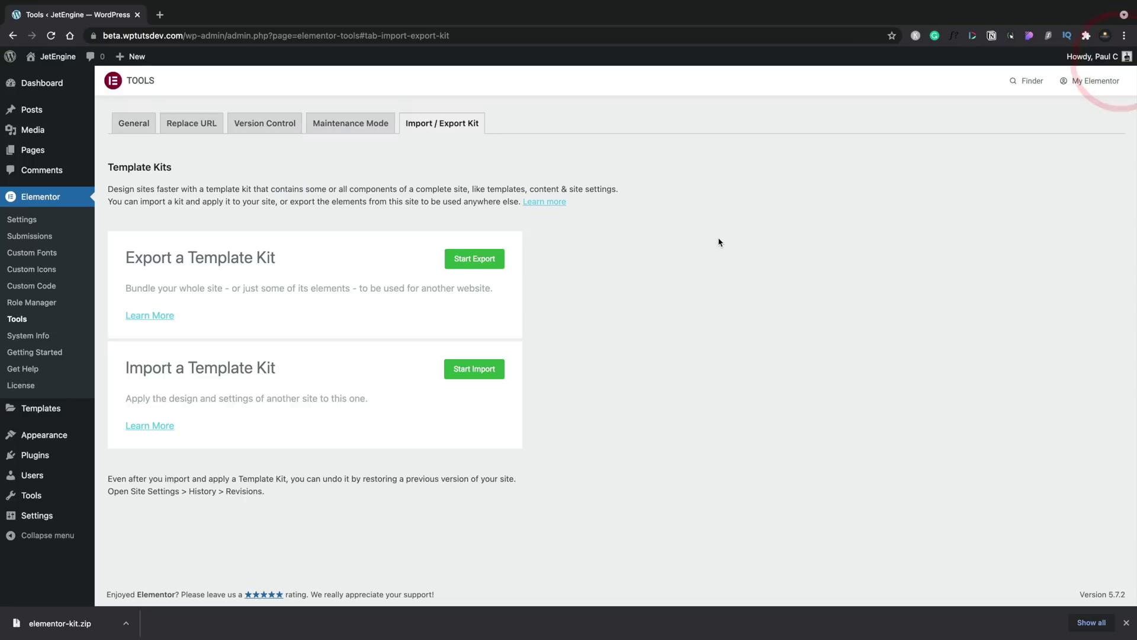
{"action": "left_click", "coordinate": [469, 373]}
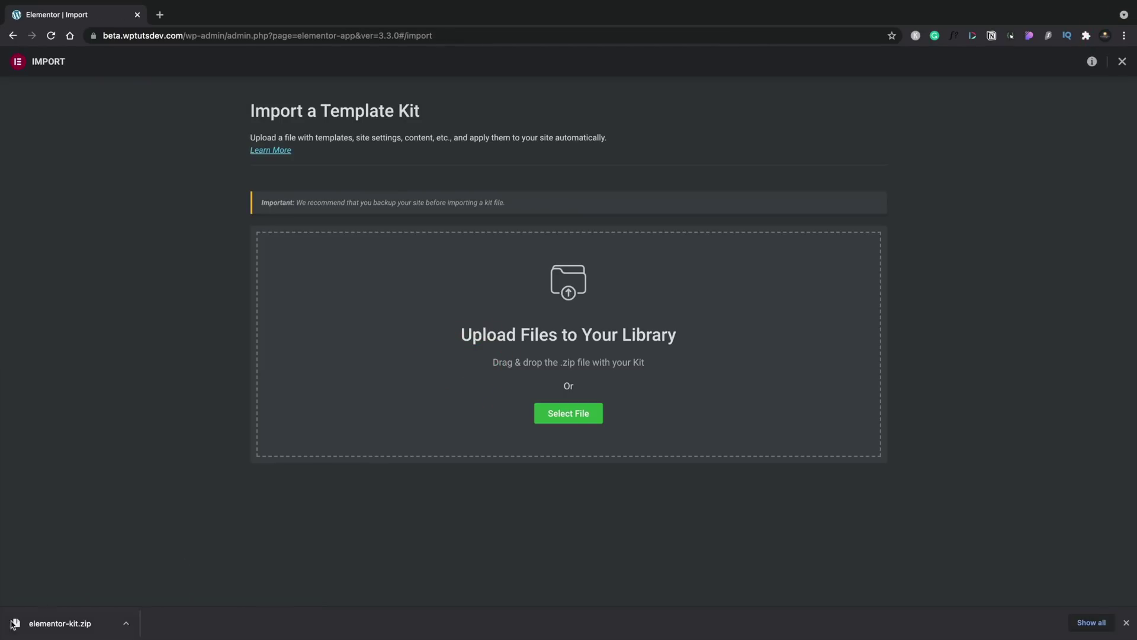
Upload elementor-kit.zip, keep all overlapping items, apply the kit, and leave the summary.
{"action": "left_click_drag", "start_coordinate": [47, 633], "coordinate": [561, 339]}
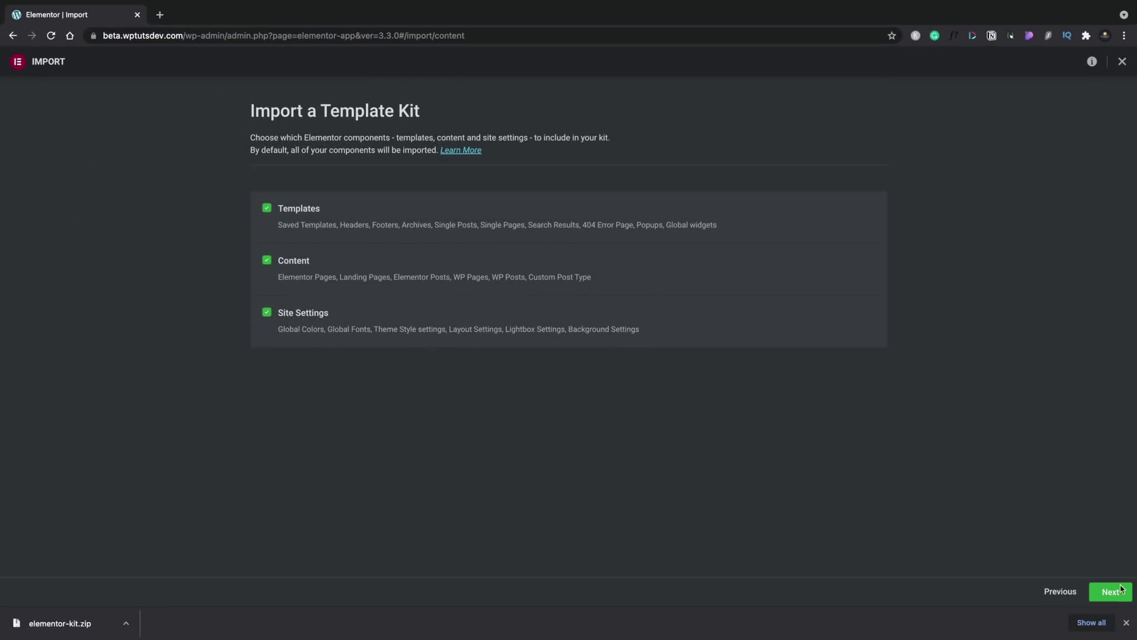
{"action": "left_click", "coordinate": [1122, 590]}
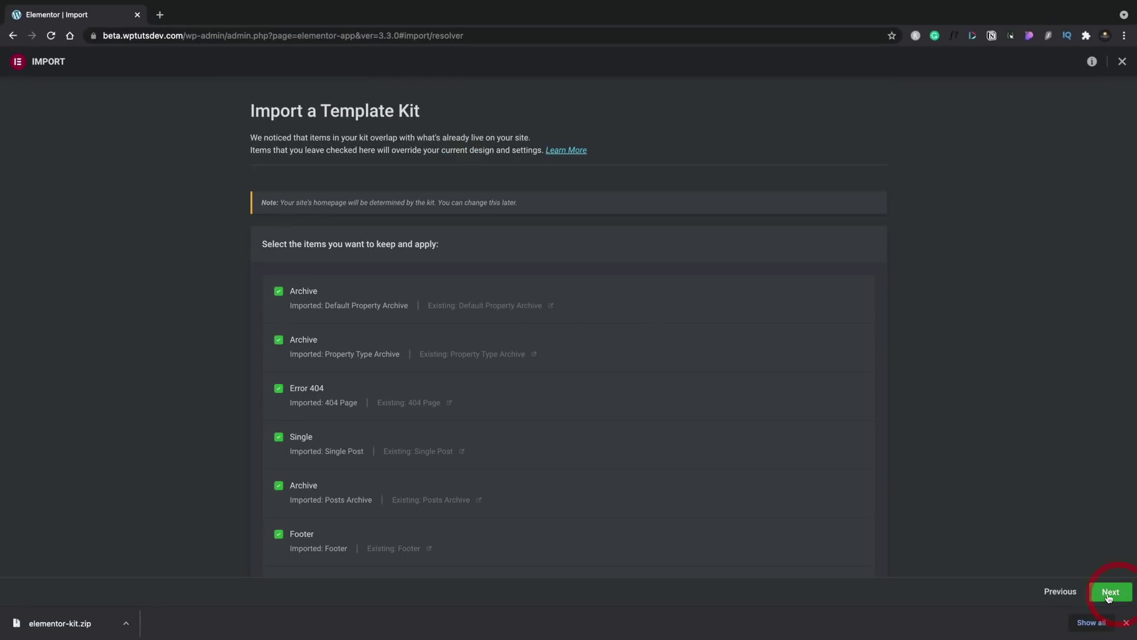
{"action": "scroll", "coordinate": [623, 465], "scroll_direction": "down", "scroll_amount": 1}
{"action": "scroll", "coordinate": [623, 465], "scroll_direction": "down", "scroll_amount": 1}
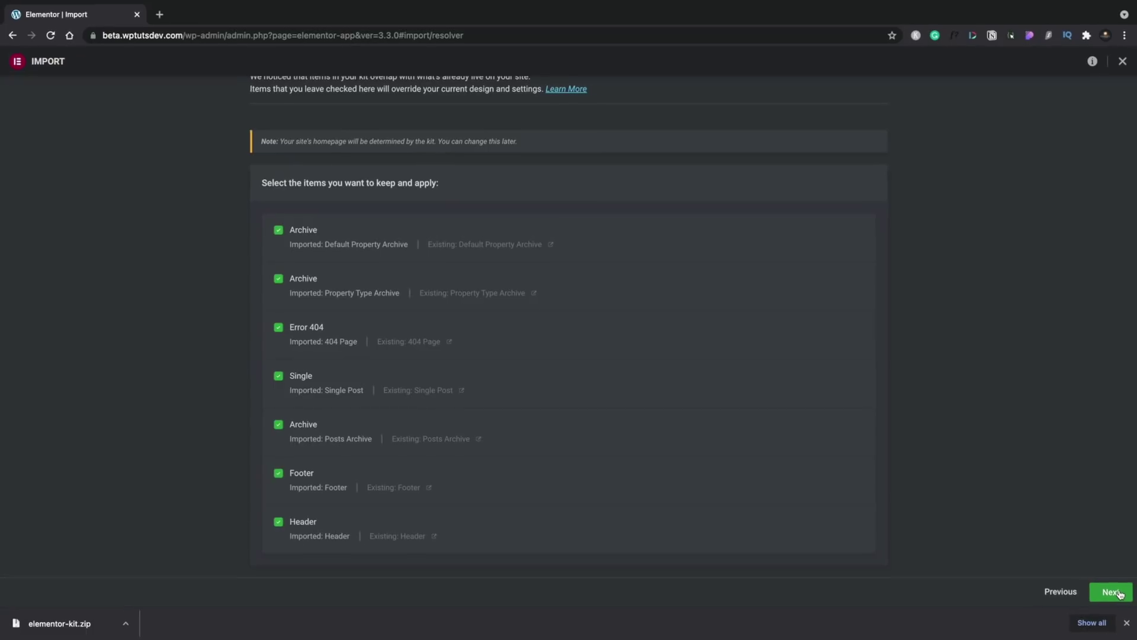
{"action": "left_click", "coordinate": [1116, 593]}
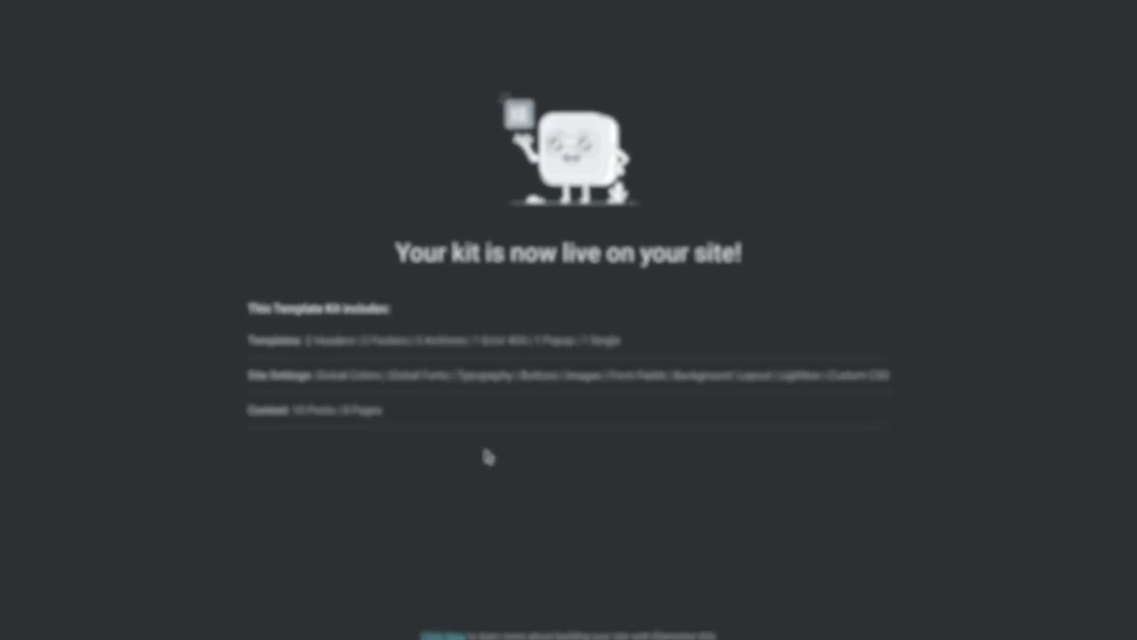
{"action": "left_click", "coordinate": [1126, 624]}
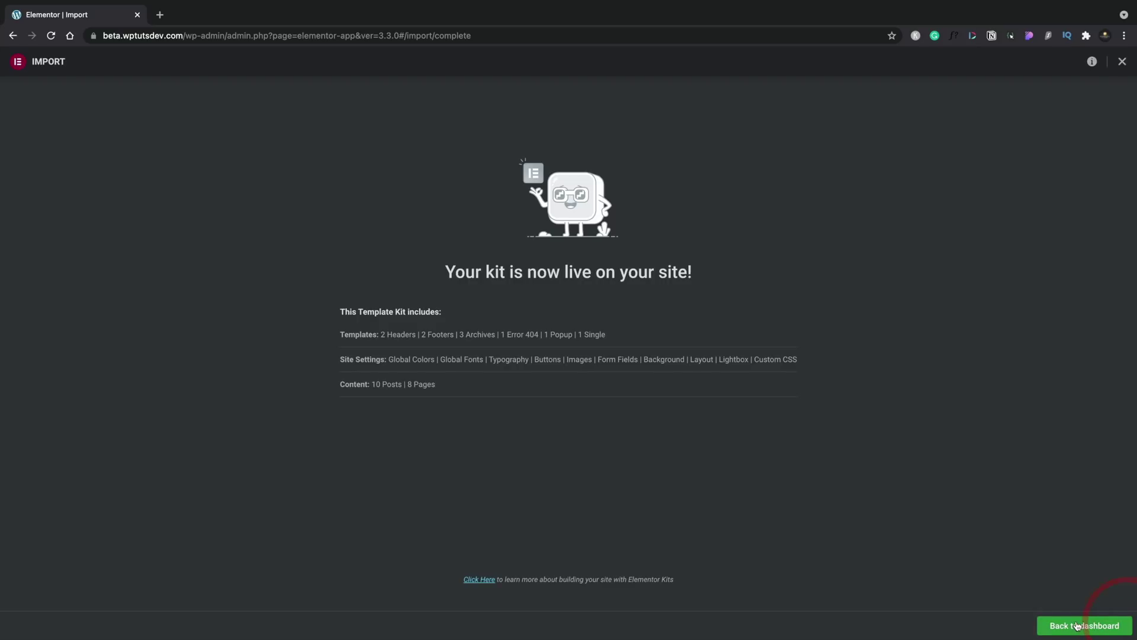
Scroll through the 18 Theme Builder templates, including the new Default Header and Footer copies.
{"action": "left_click", "coordinate": [1126, 624]}
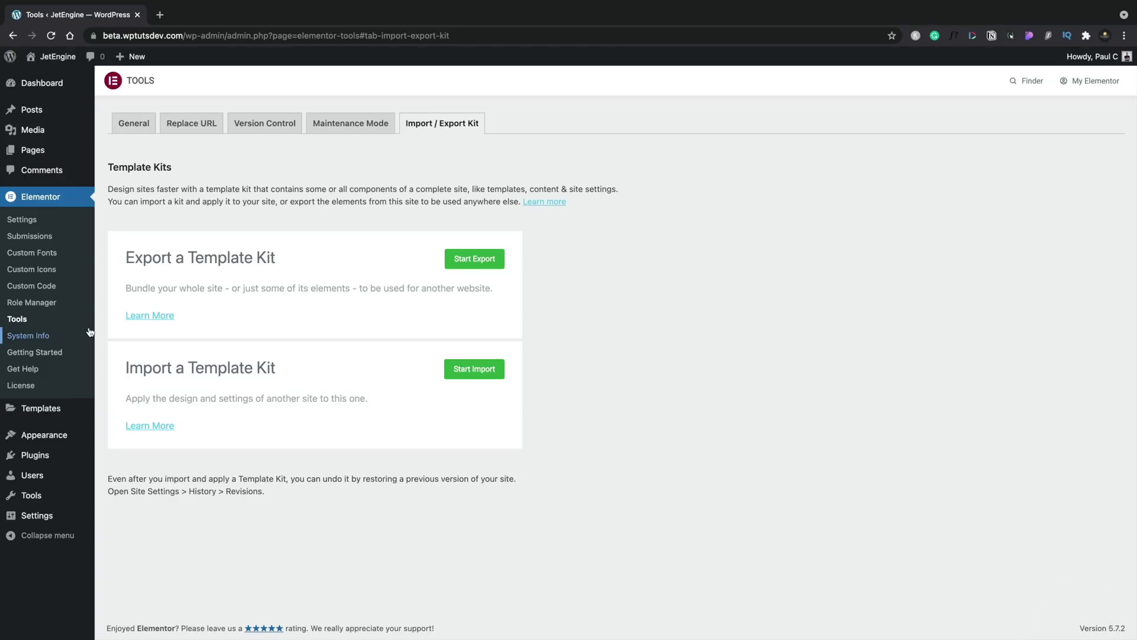
{"action": "mouse_move", "coordinate": [32, 409]}
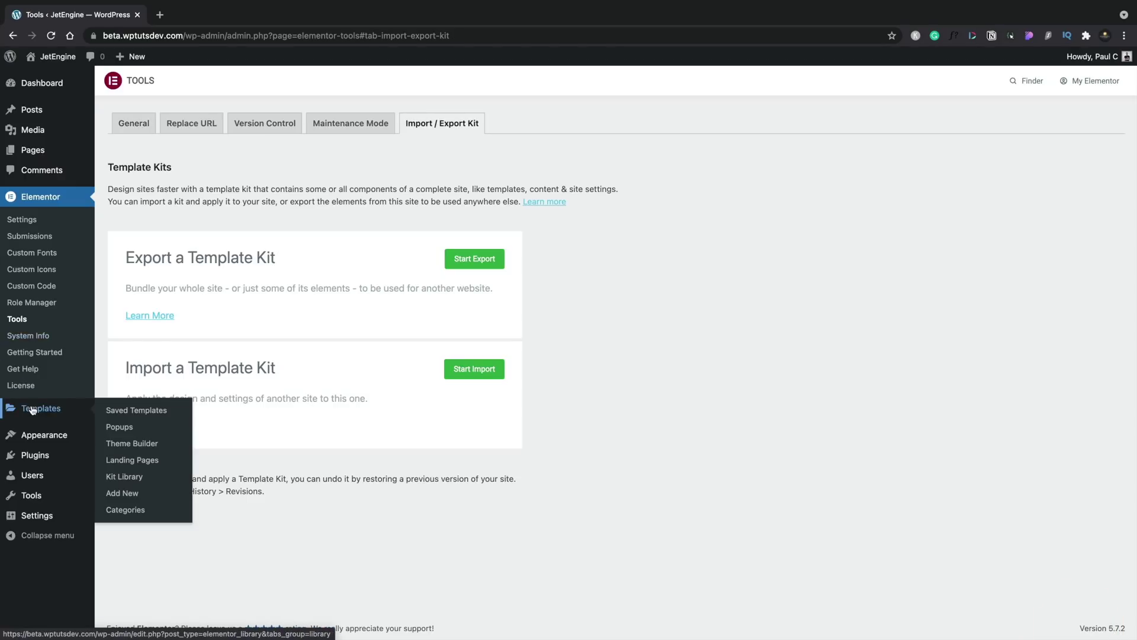
{"action": "left_click", "coordinate": [149, 448]}
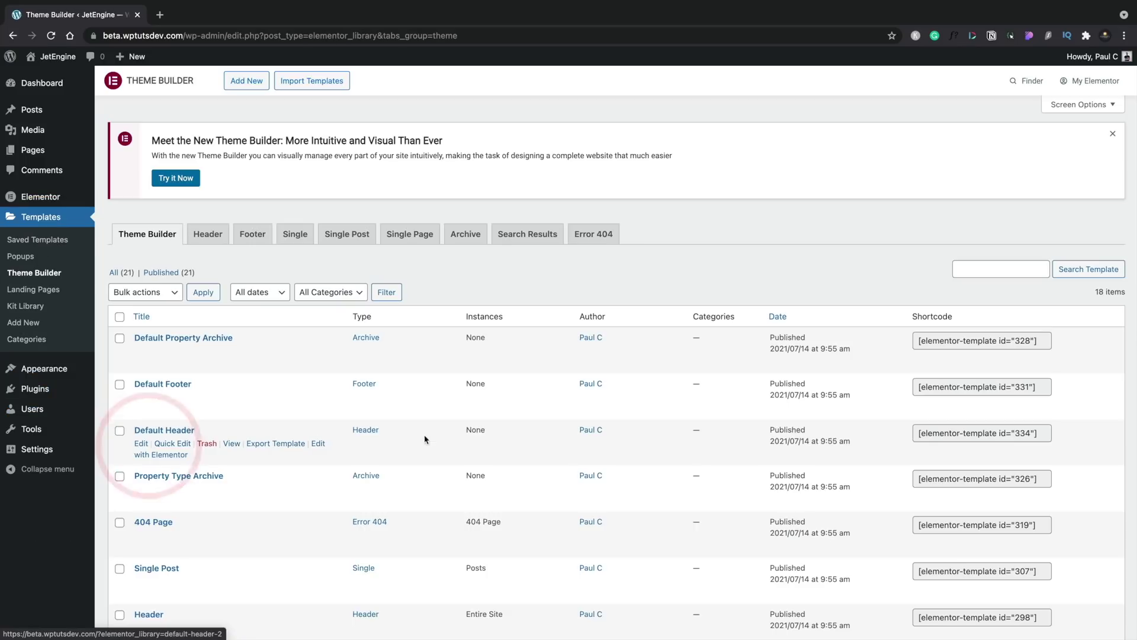
{"action": "scroll", "coordinate": [463, 439], "scroll_direction": "down", "scroll_amount": 6}
{"action": "scroll", "coordinate": [463, 439], "scroll_direction": "down", "scroll_amount": 3}
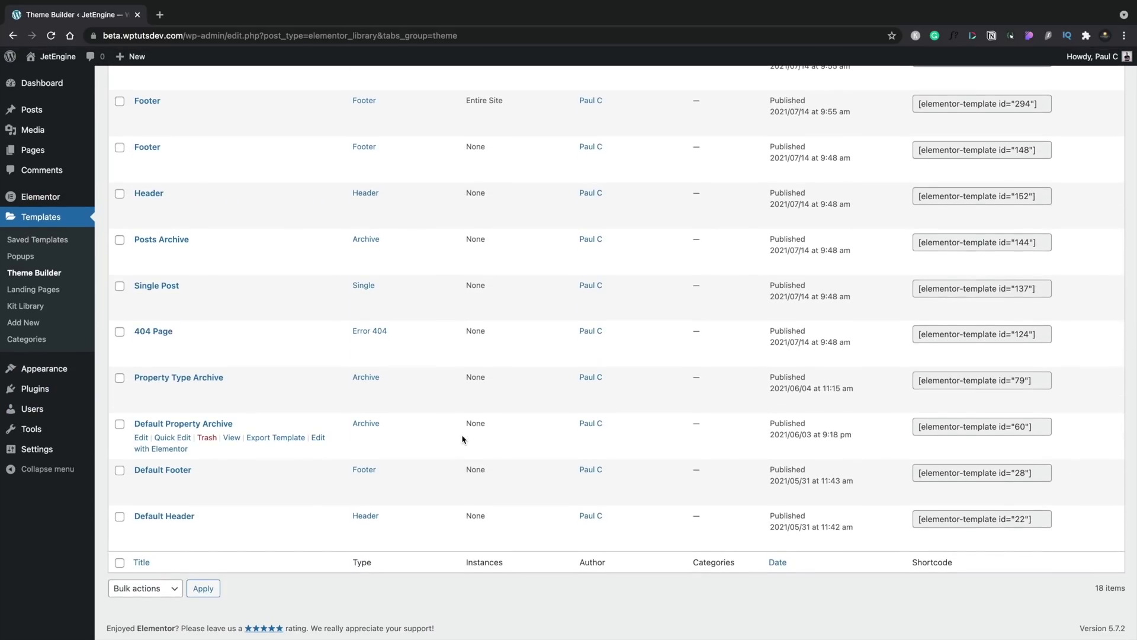
{"action": "scroll", "coordinate": [463, 439], "scroll_direction": "up", "scroll_amount": 9}
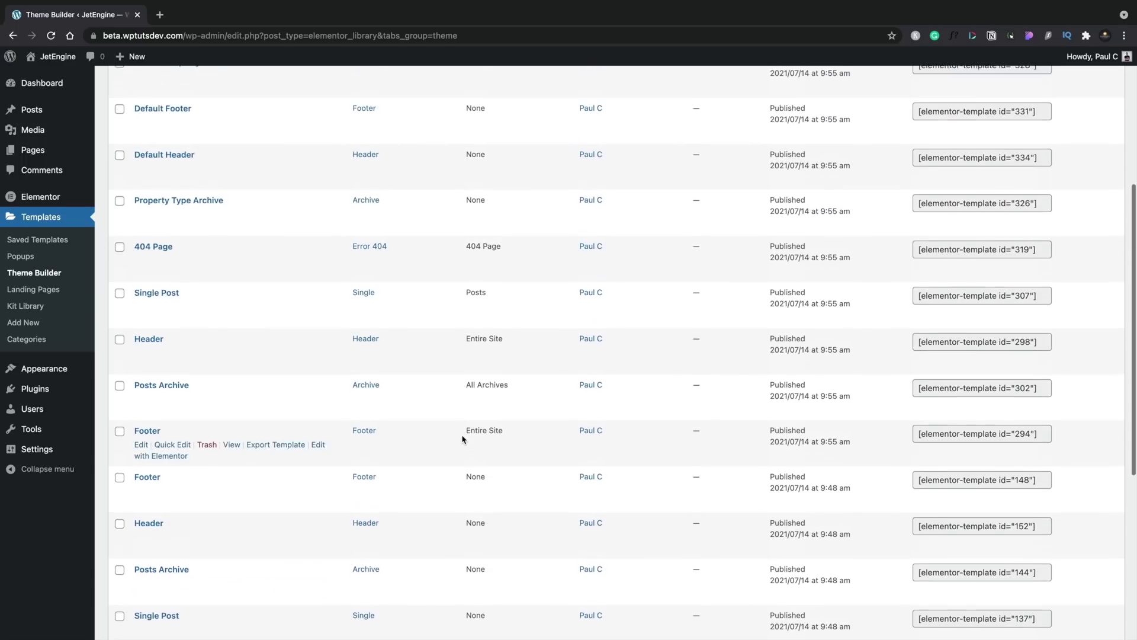
{"action": "scroll", "coordinate": [463, 439], "scroll_direction": "up", "scroll_amount": 1}
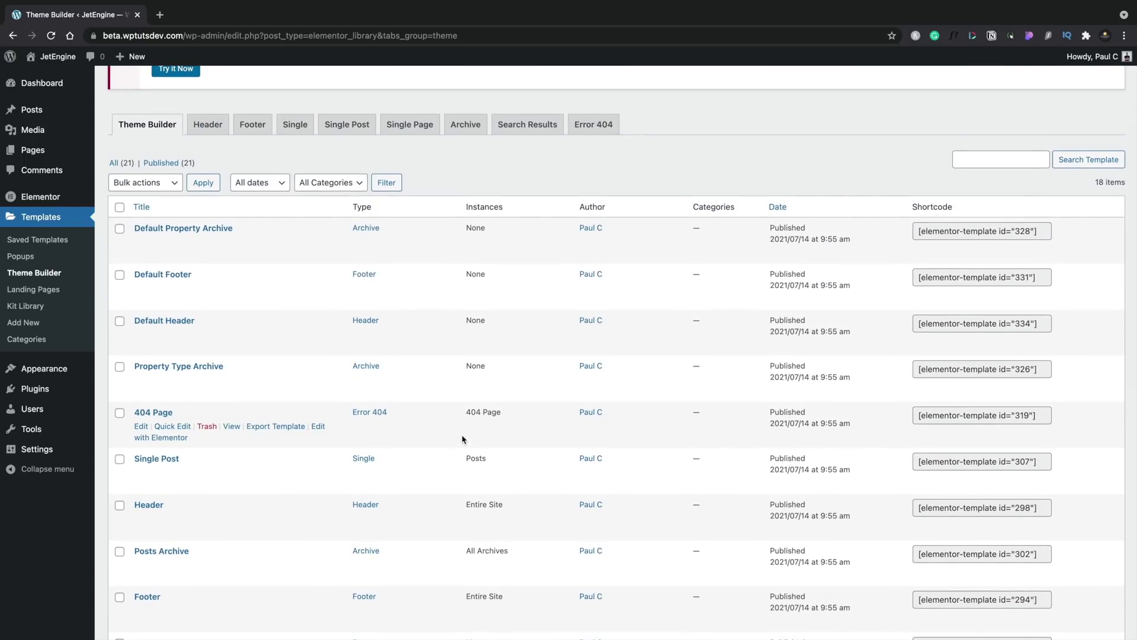